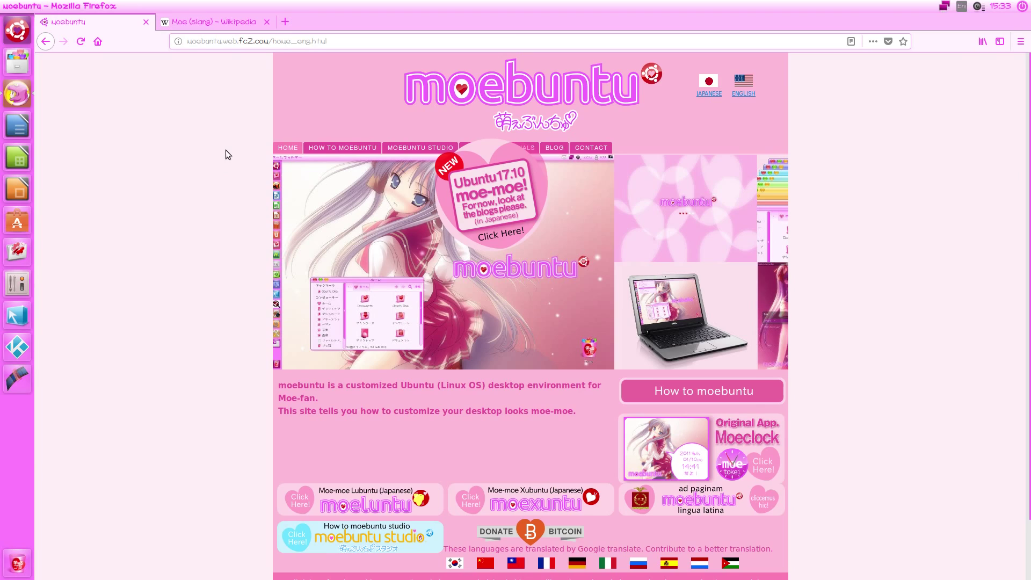
# Switch from the moebuntu tab to the Moe (slang) Wikipedia article tab
pyautogui.hotkey('ctrl', 'Tab')
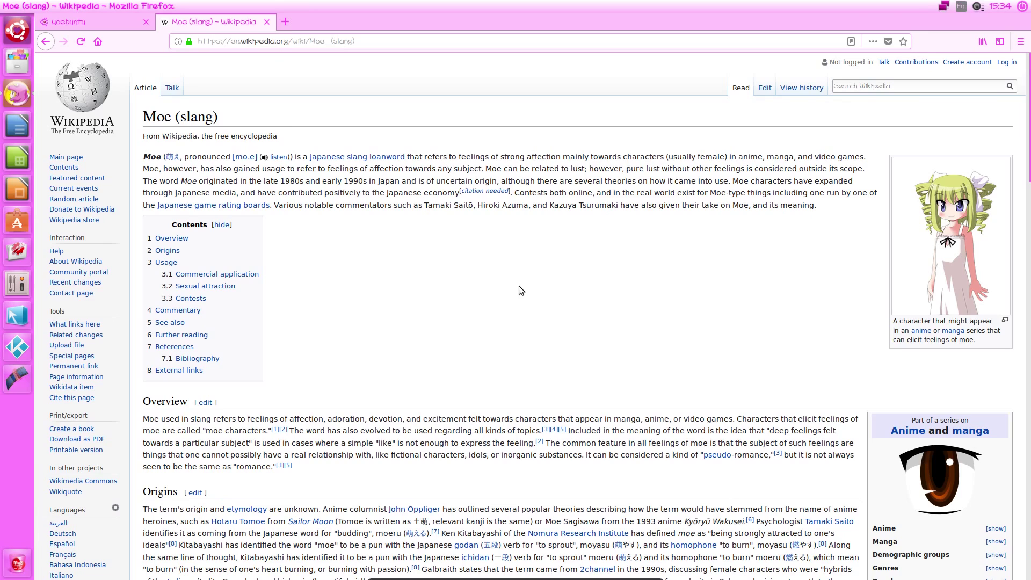
# Hide Firefox to reveal the pink moebuntu wallpaper desktop
pyautogui.press('ctrl+super+d')
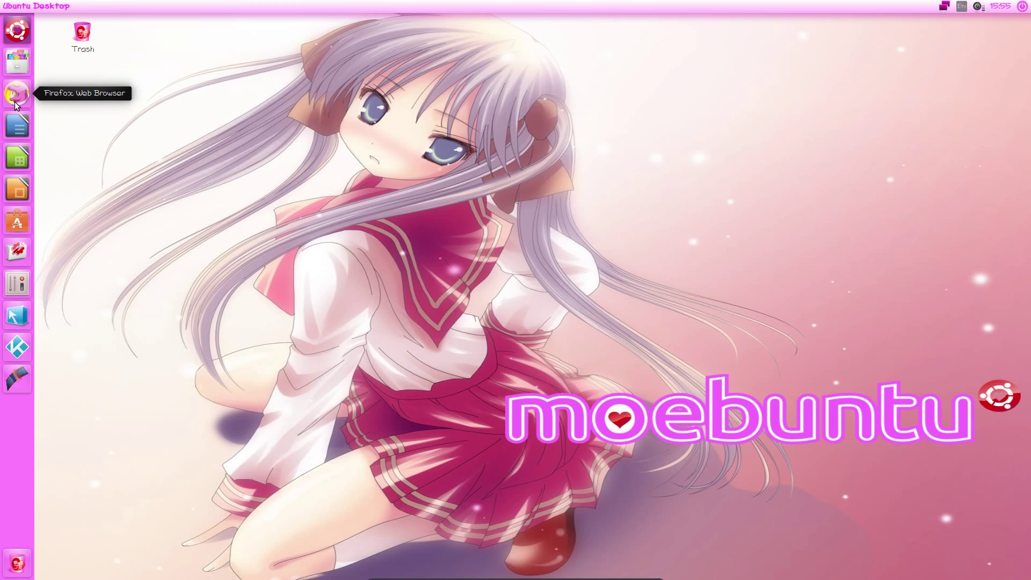
# Launch Terminal from the Dash Applications lens after expanding the 82 more results
pyautogui.press('super')
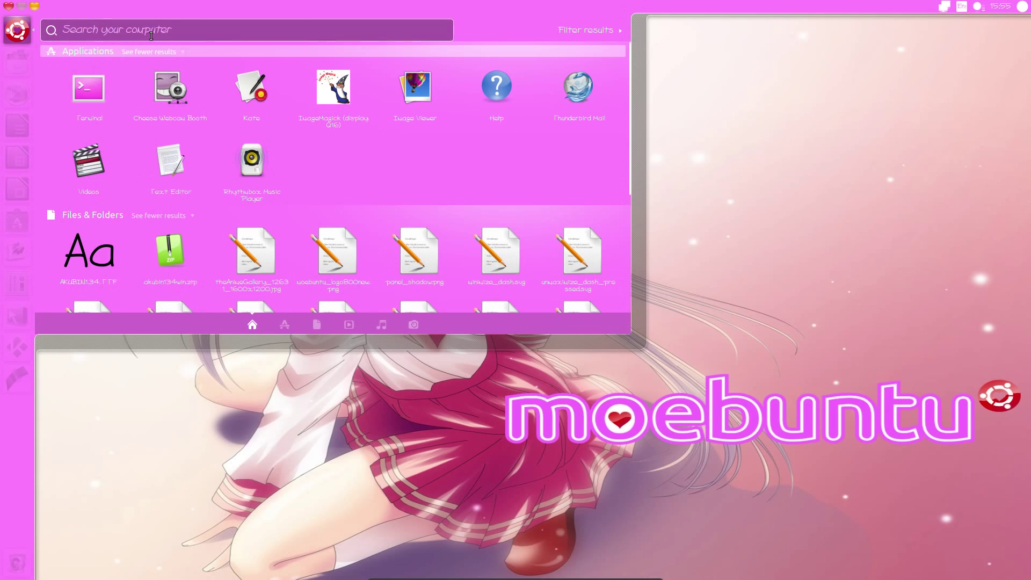
pyautogui.click(284, 325)
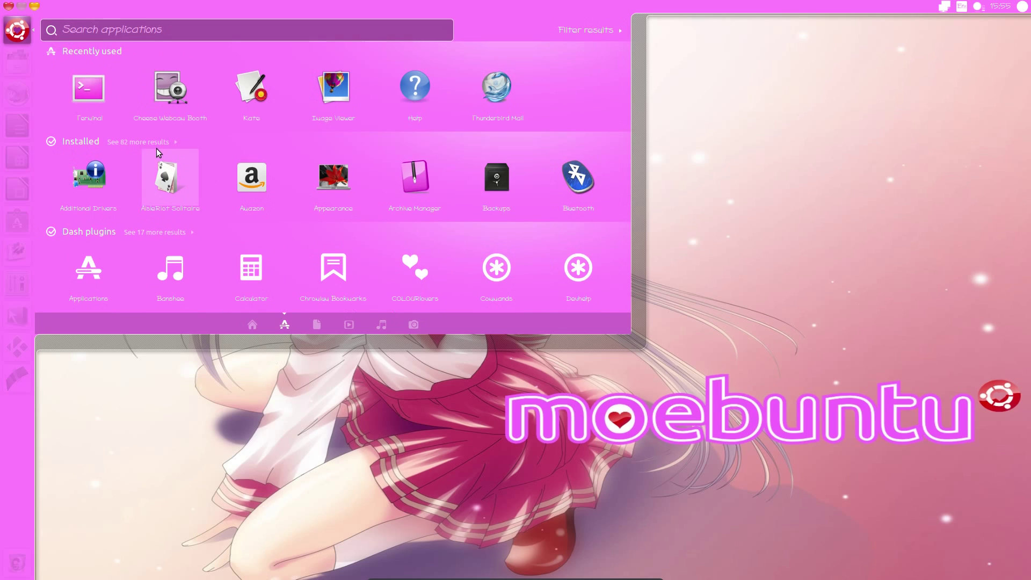
pyautogui.click(146, 144)
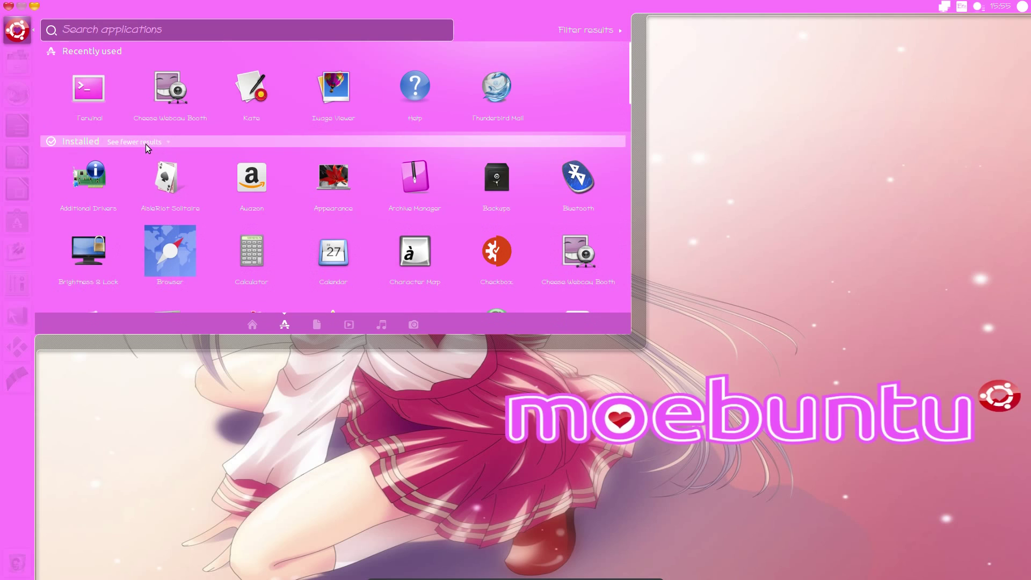
pyautogui.scroll(-3, 613, 157)
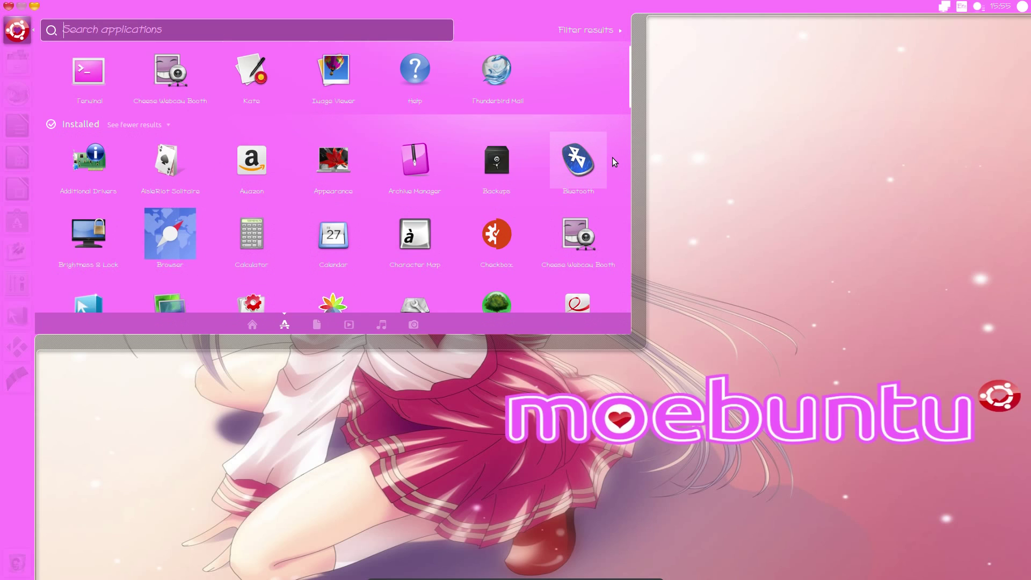
pyautogui.scroll(-2, 611, 159)
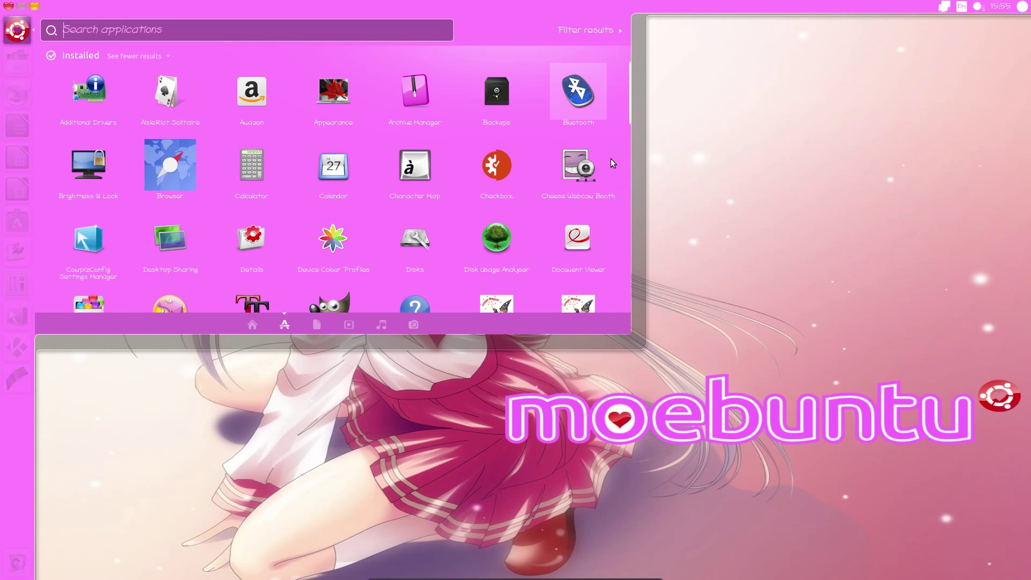
pyautogui.scroll(-1, 610, 159)
pyautogui.scroll(-2, 611, 159)
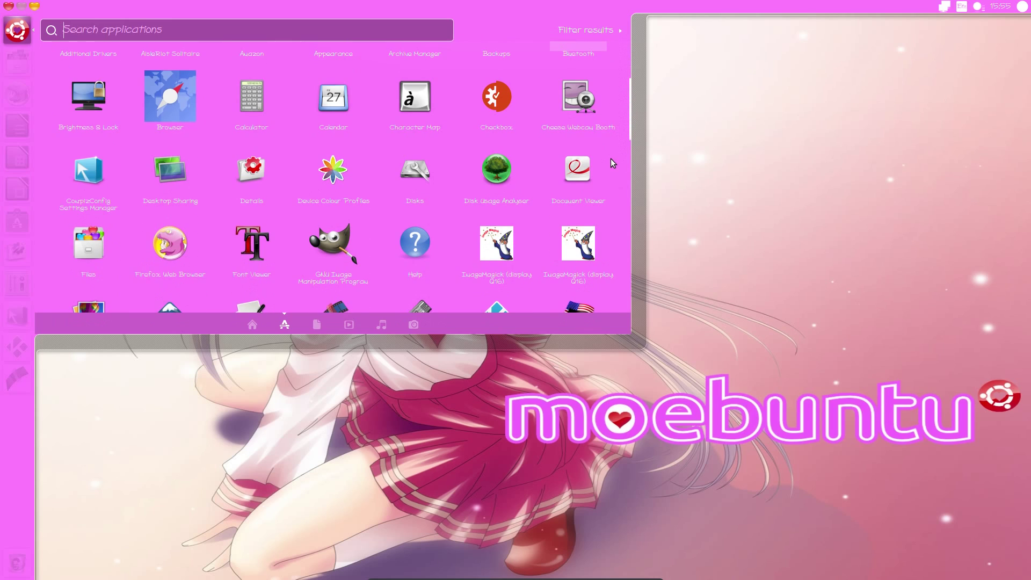
pyautogui.scroll(-3, 611, 159)
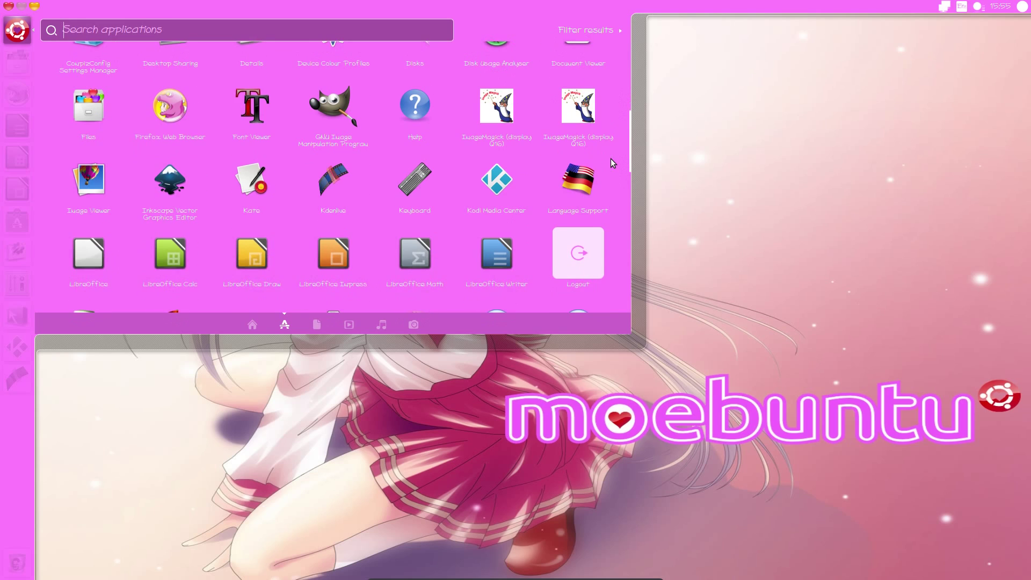
pyautogui.scroll(-2, 611, 159)
pyautogui.scroll(15, 609, 162)
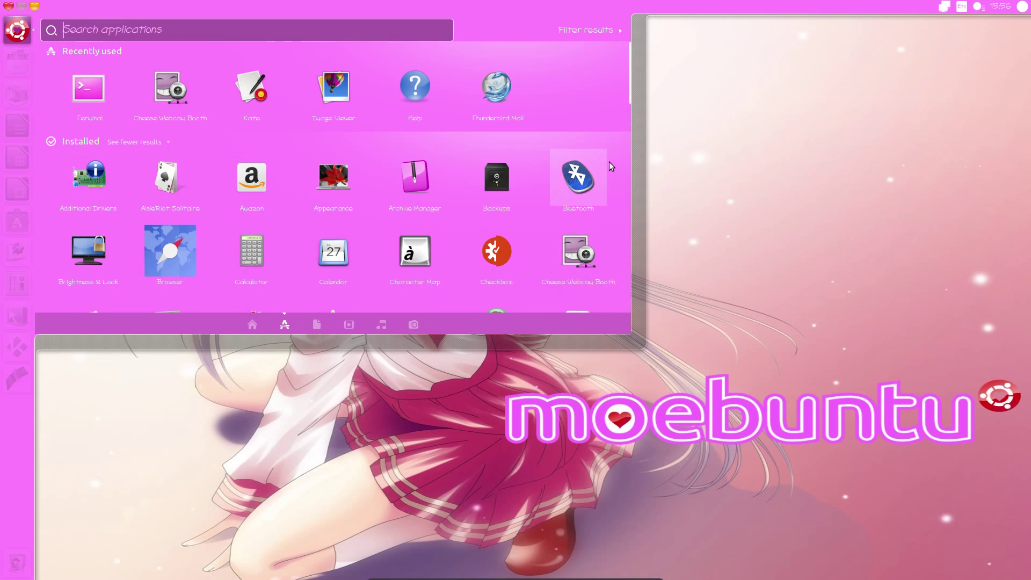
pyautogui.click(76, 94)
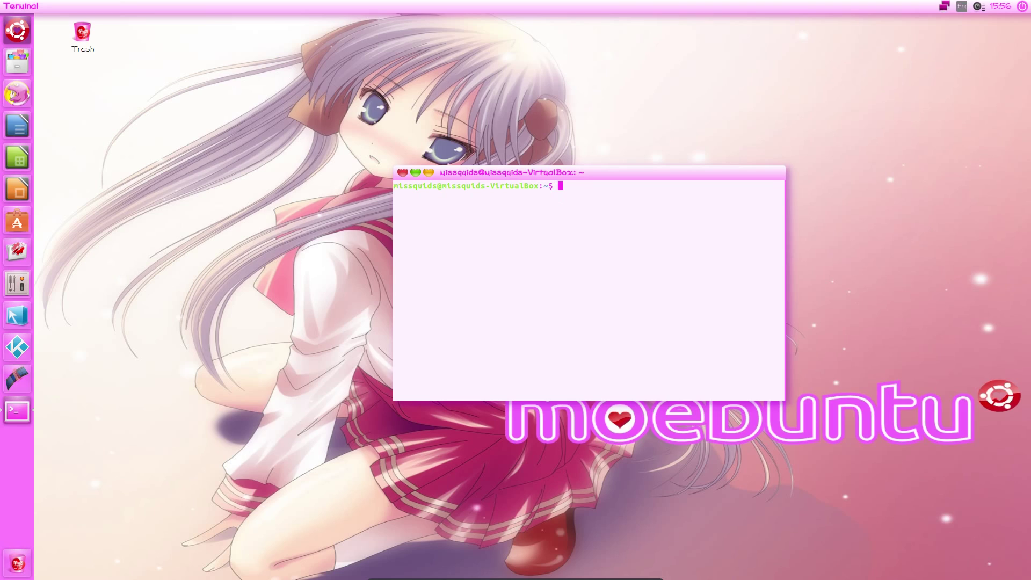
# Type 'hello world!' in the terminal, close it, and bring up the Shut Down confirmation
pyautogui.write('hello world!')
pyautogui.click(401, 173)
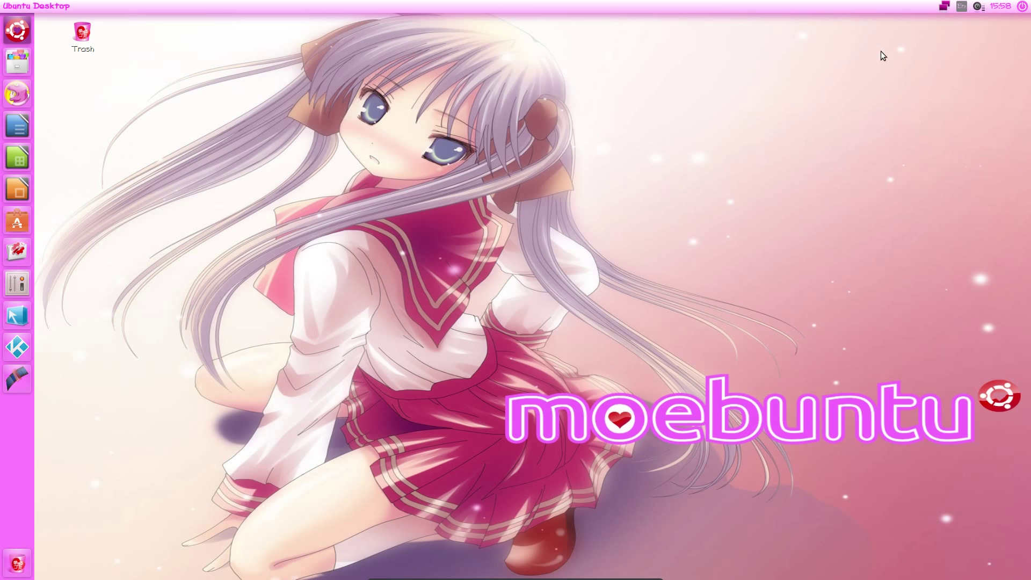
pyautogui.click(1022, 6)
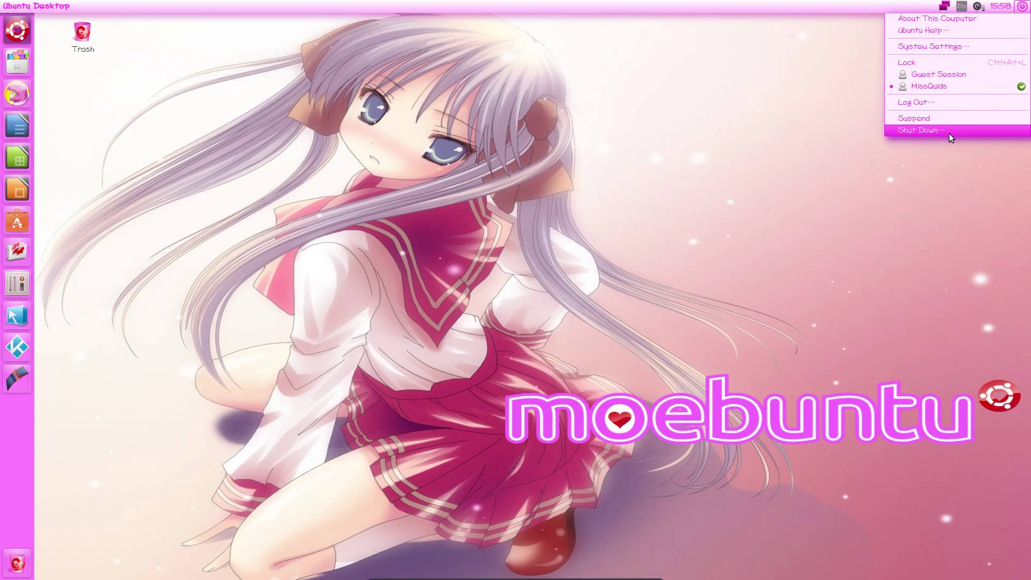
pyautogui.click(949, 133)
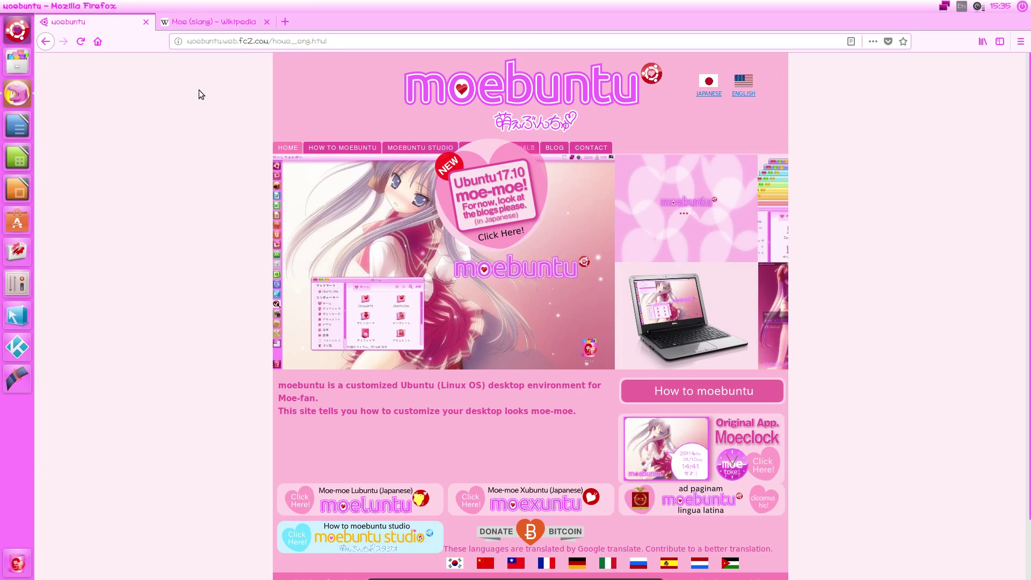
# Drop down the HOW TO MOEBUNTU menu listing the four Moe-nize guides
pyautogui.moveTo(342, 150)
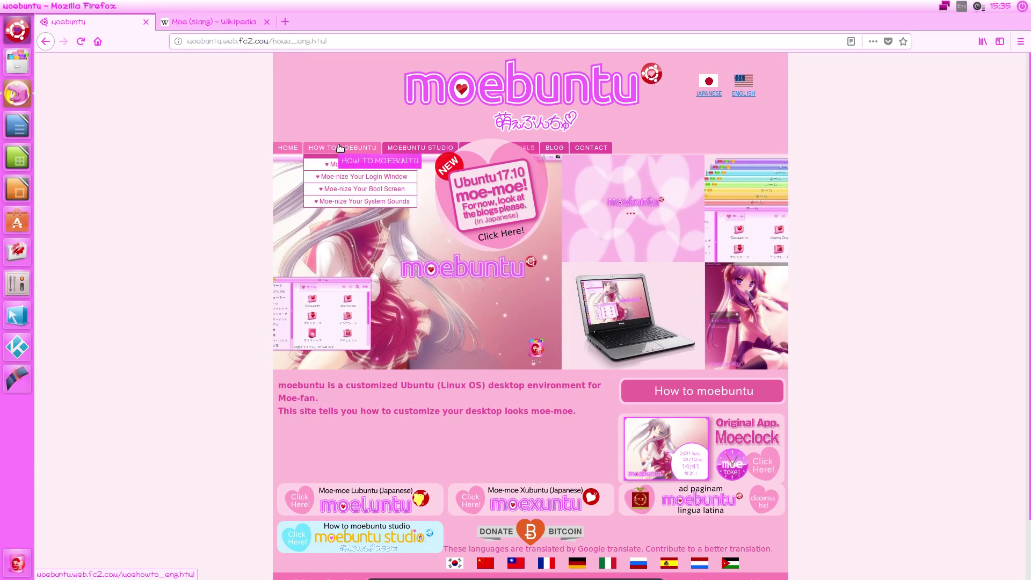
# Open the Phase 1 'Moe-nize Your Desktop' guide and scroll through its Moe-Pink theme downloads
pyautogui.click(339, 168)
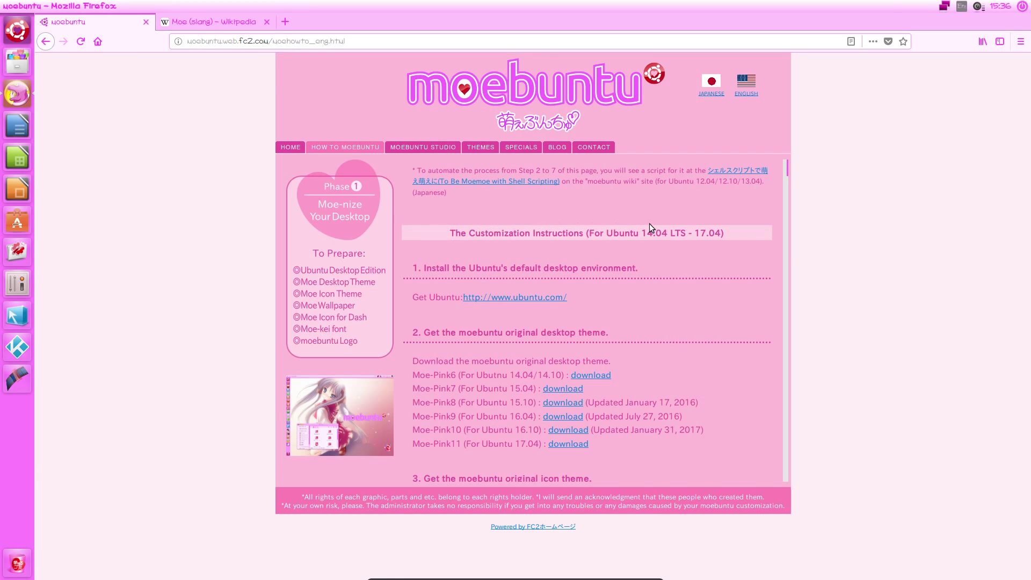
pyautogui.scroll(-3, 889, 320)
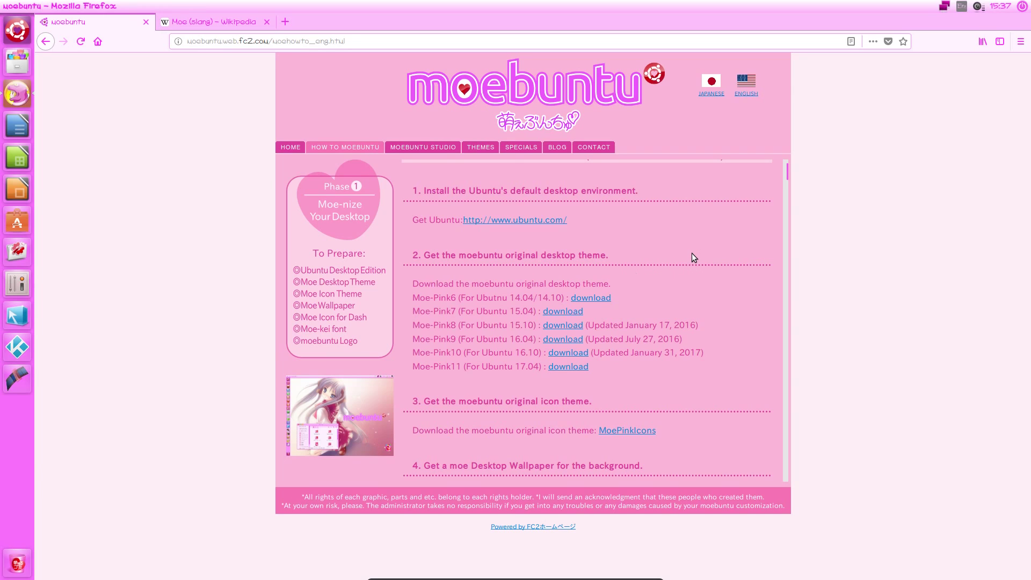
pyautogui.scroll(-3, 691, 253)
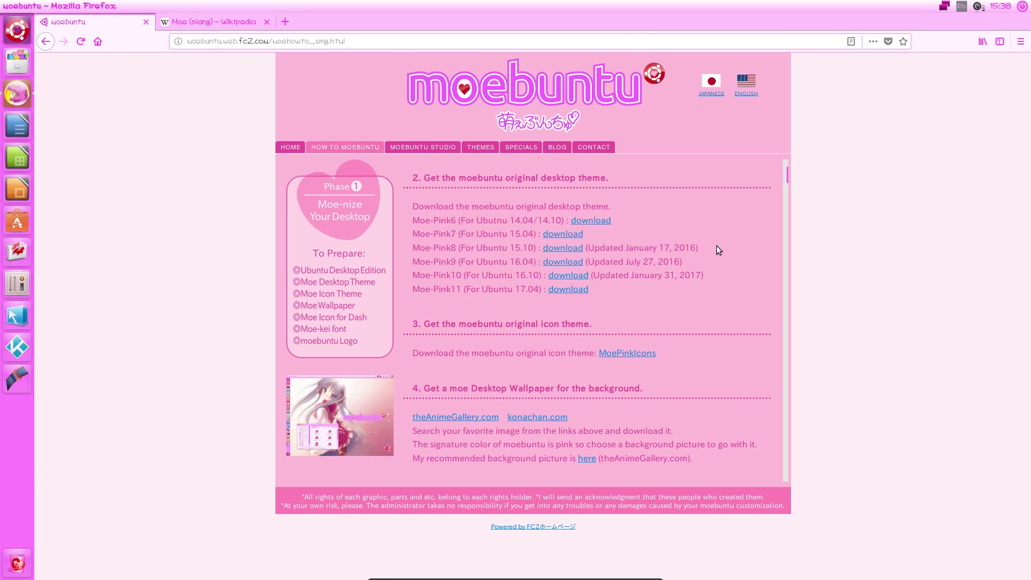
# Scroll the guide past the wallpaper and DashIcons downloads to step 6
pyautogui.scroll(-4, 722, 322)
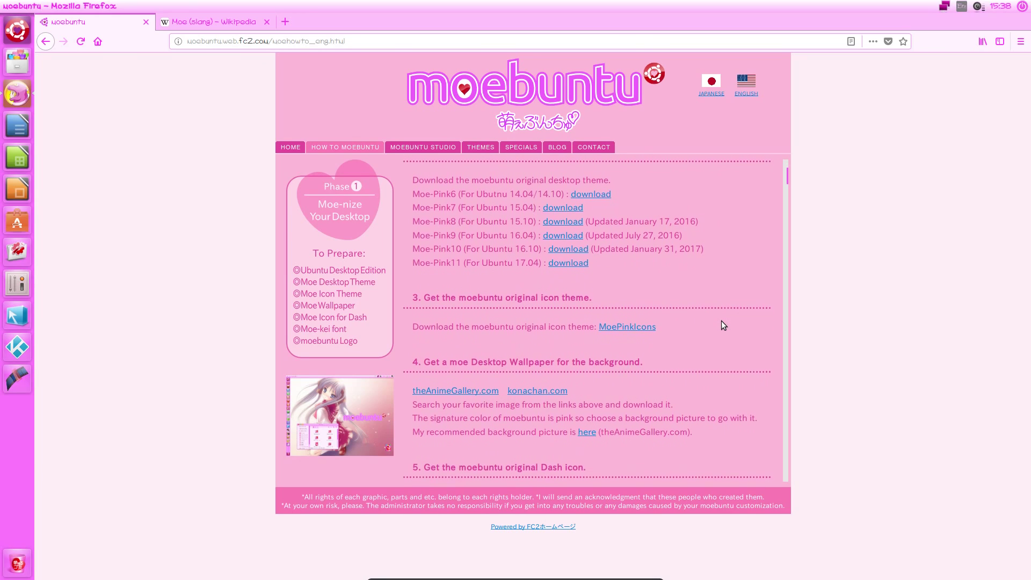
pyautogui.scroll(-2, 720, 321)
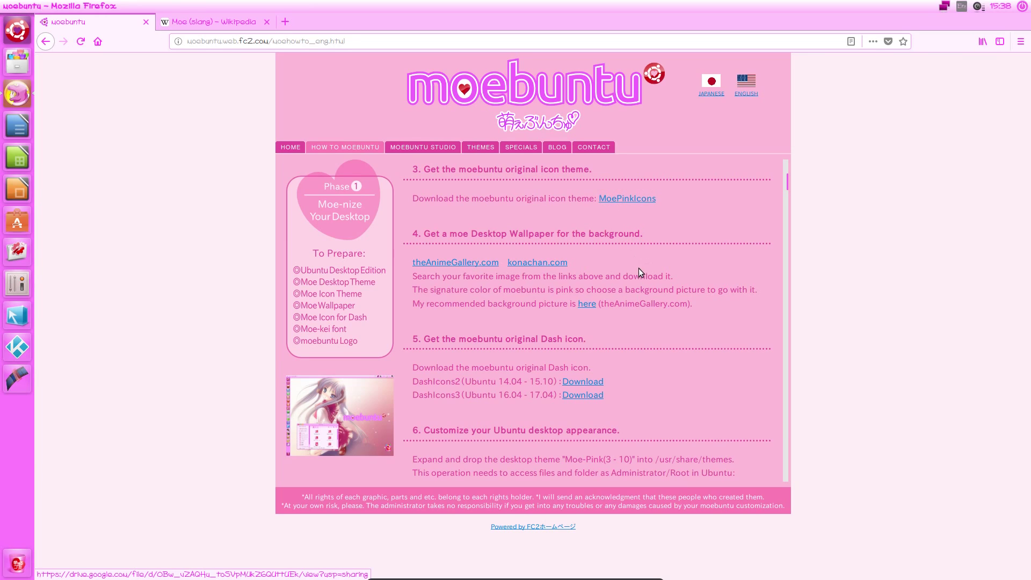
pyautogui.scroll(-2, 639, 271)
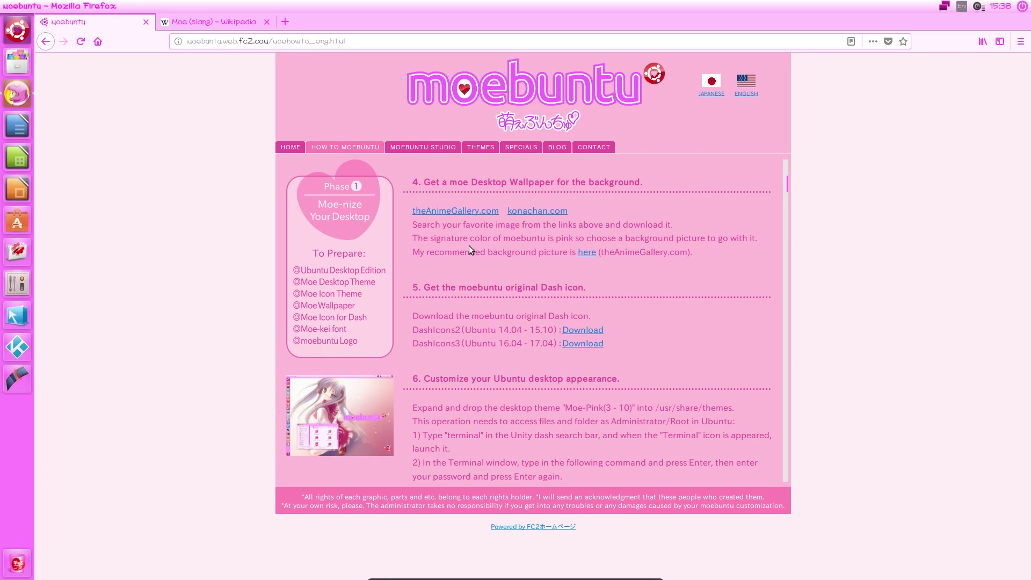
# Open the recommended Lucky Star wallpaper link in a new tab and browse the page
pyautogui.rightClick(583, 254)
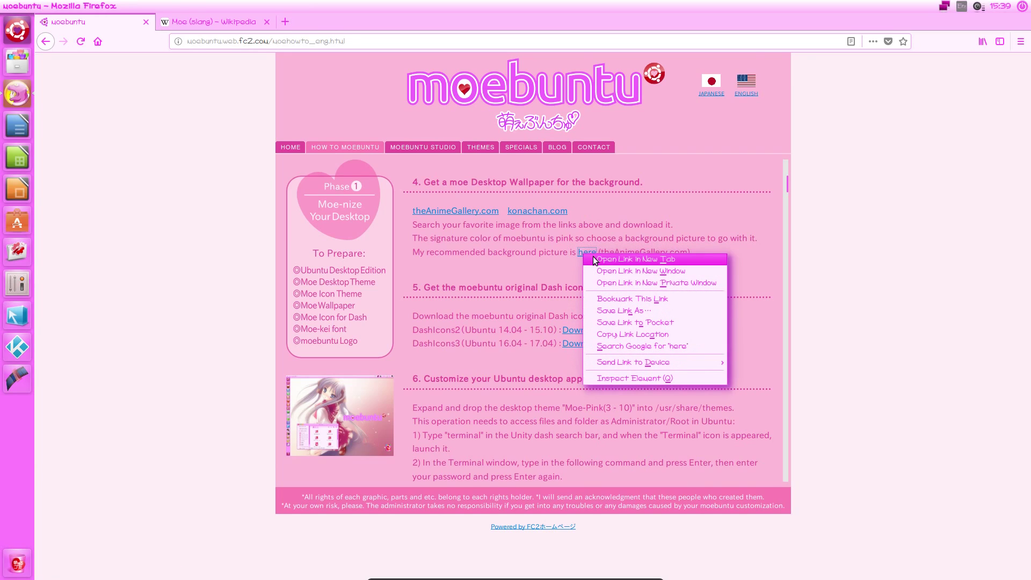
pyautogui.click(592, 259)
pyautogui.click(188, 21)
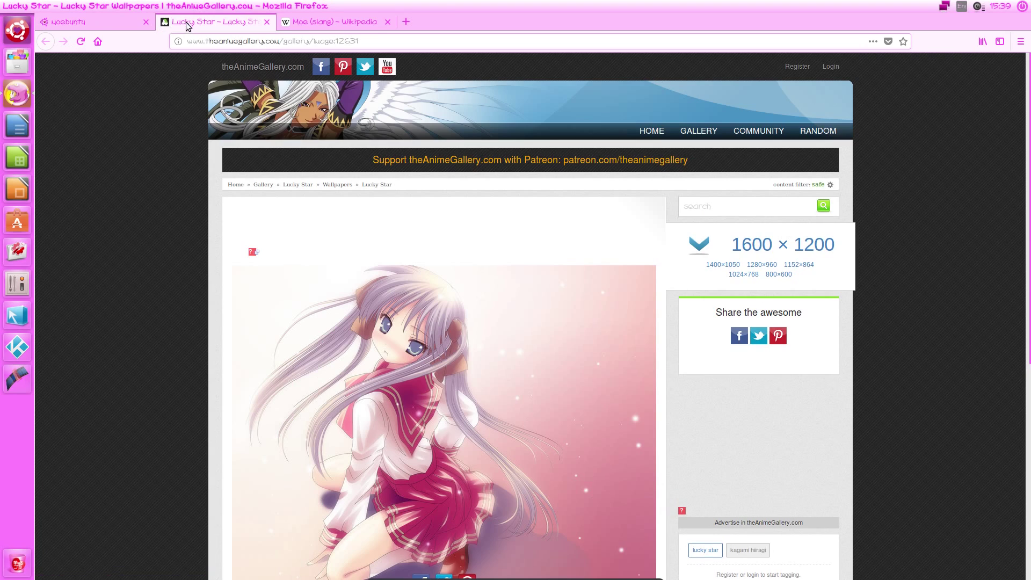
pyautogui.scroll(-3, 213, 271)
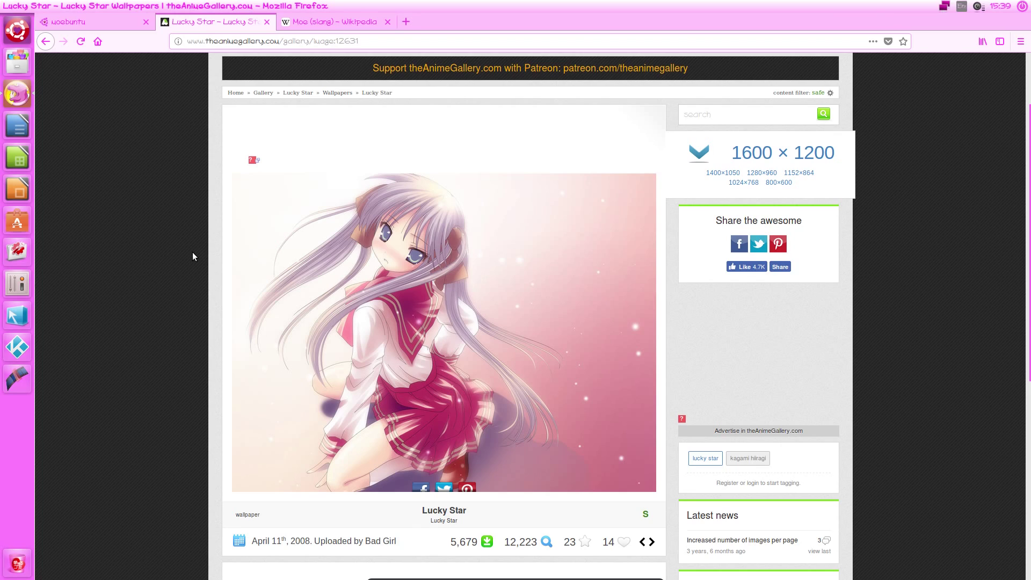
pyautogui.scroll(-5, 192, 252)
pyautogui.scroll(6, 192, 252)
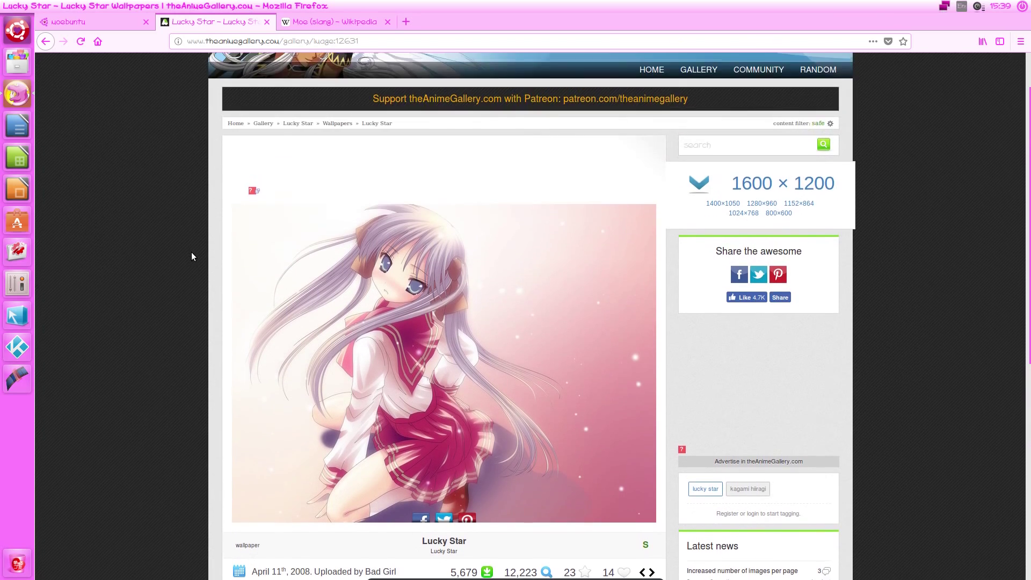
# Close the wallpaper tab and read through step 6 to the Ubuntu Tweak install commands
pyautogui.hotkey('ctrl', 'w')
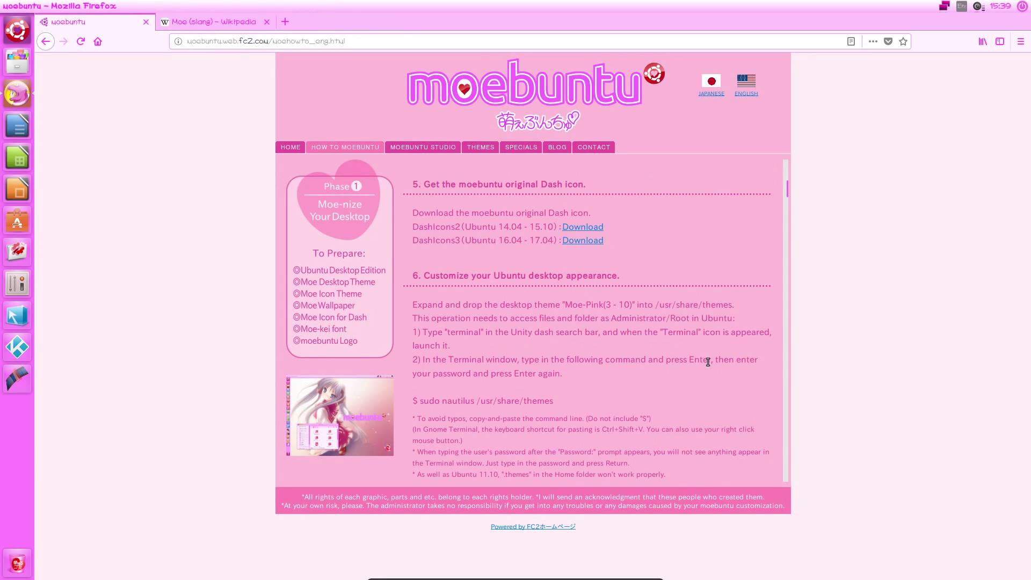
pyautogui.scroll(-3, 708, 363)
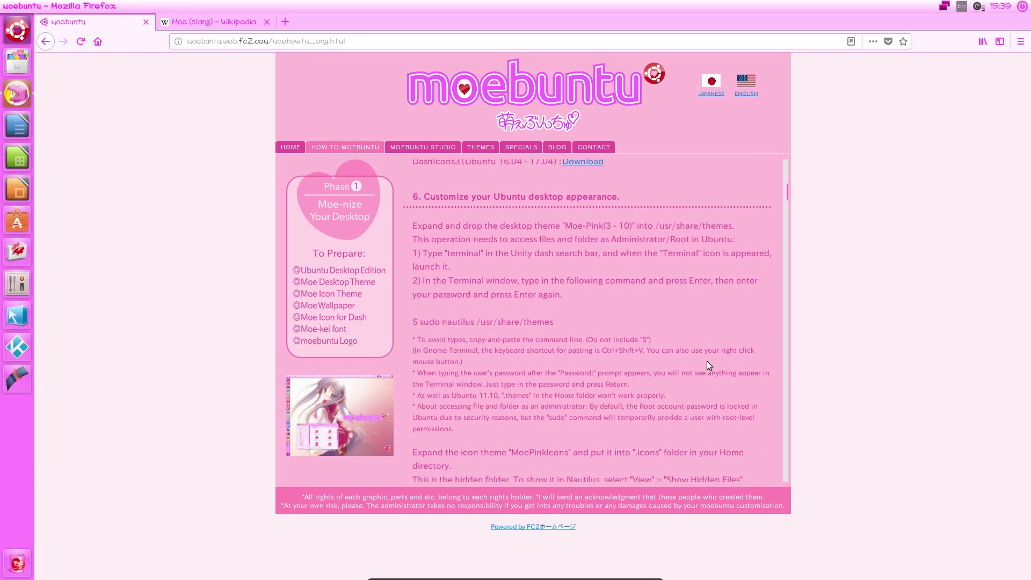
pyautogui.scroll(-1, 707, 365)
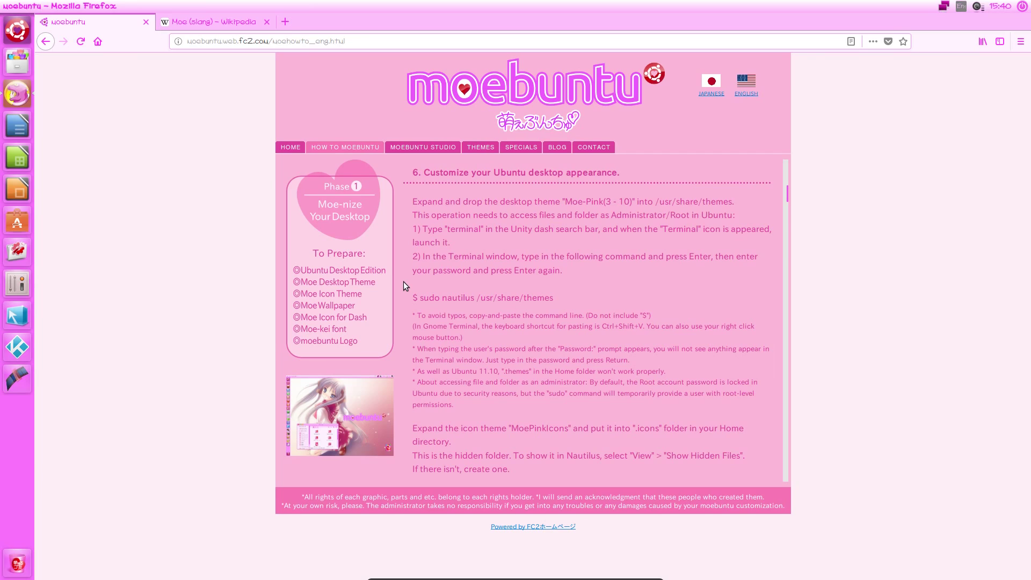
pyautogui.scroll(-3, 413, 261)
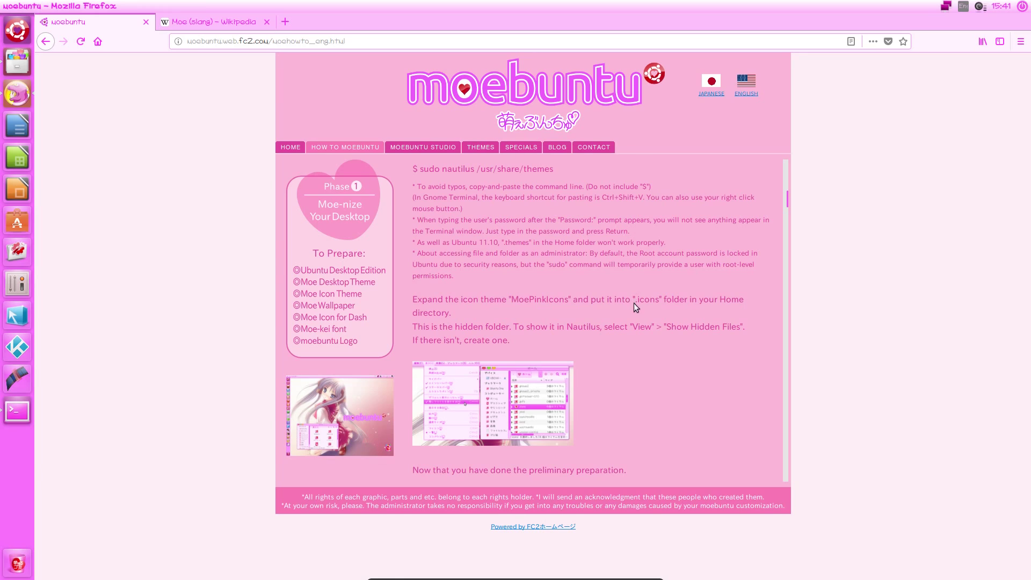
pyautogui.scroll(-1, 691, 394)
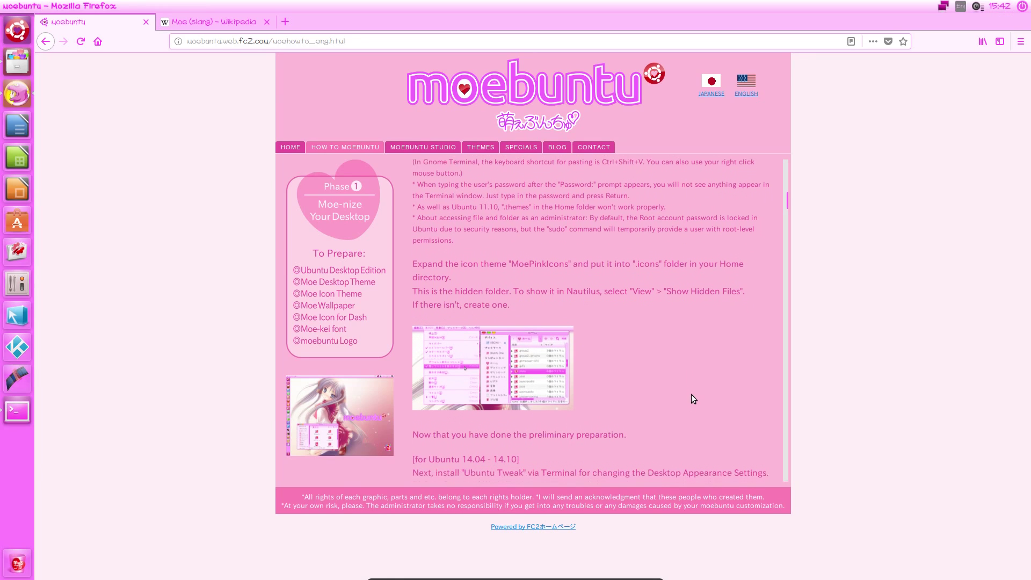
pyautogui.scroll(-3, 691, 394)
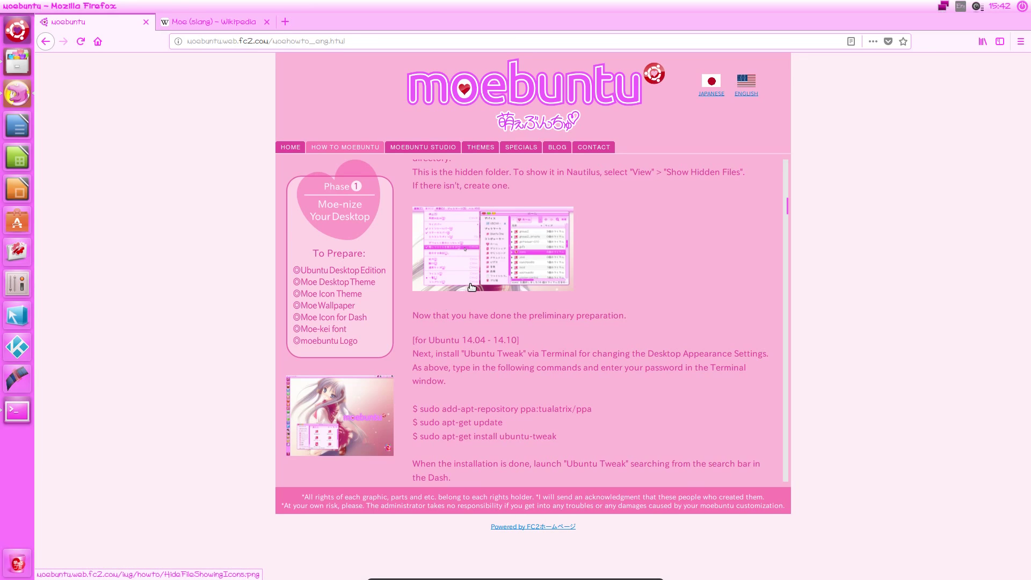
pyautogui.scroll(2, 629, 282)
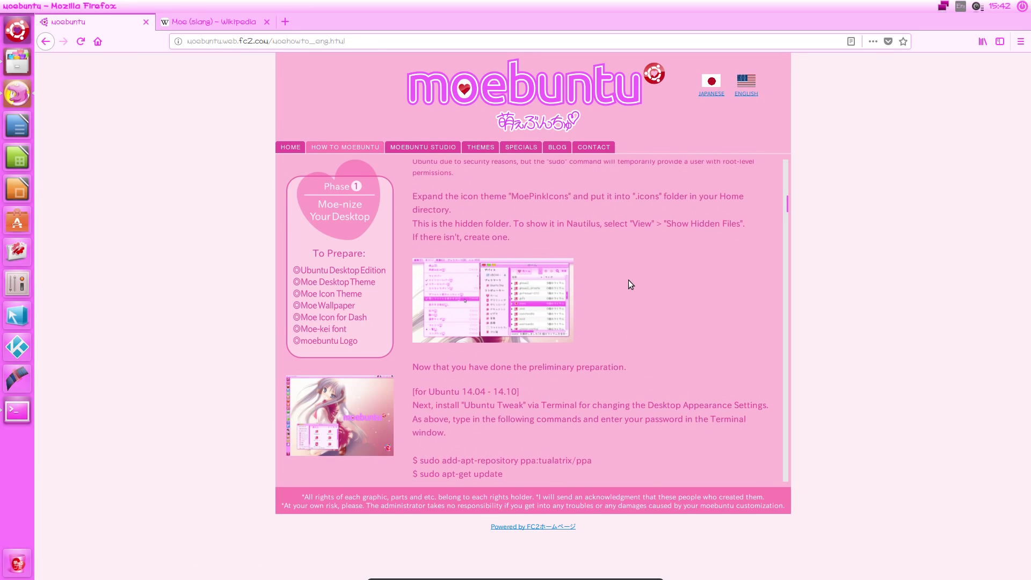
pyautogui.scroll(-5, 622, 293)
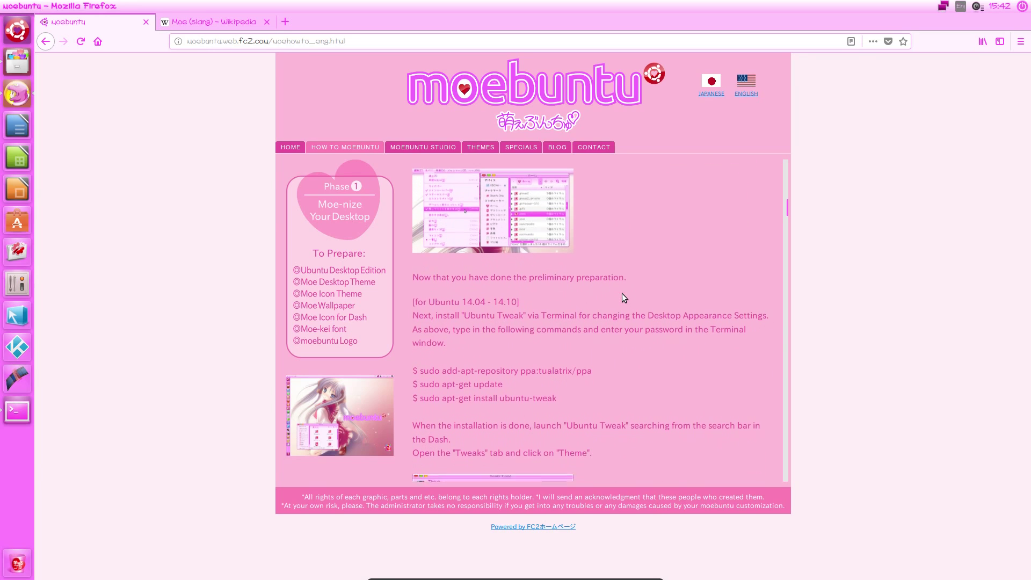
# Scroll past the Unity Tweak Tool instructions to step 7 on launcher colour and Dash icon
pyautogui.scroll(-2, 622, 293)
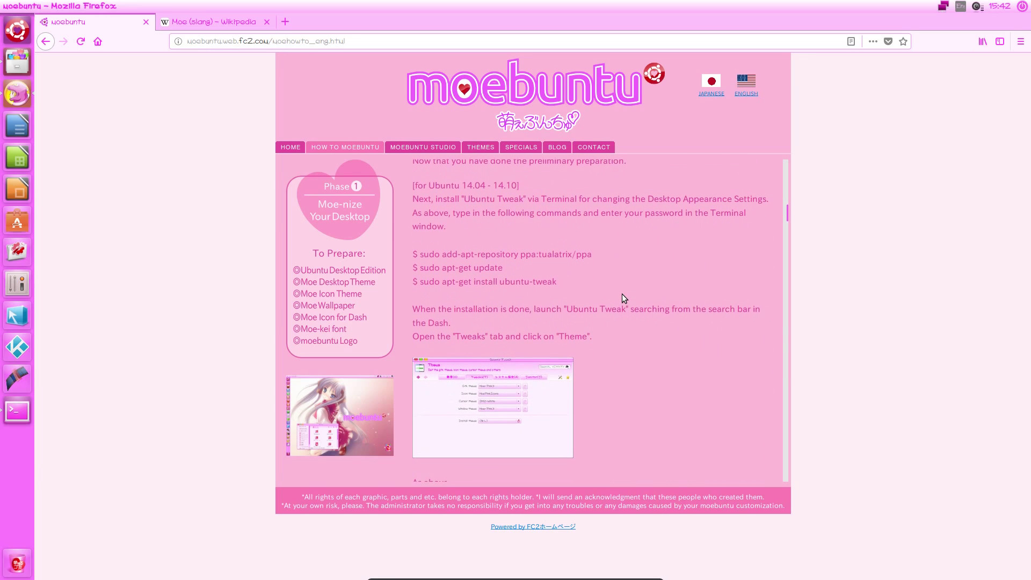
pyautogui.scroll(-10, 510, 366)
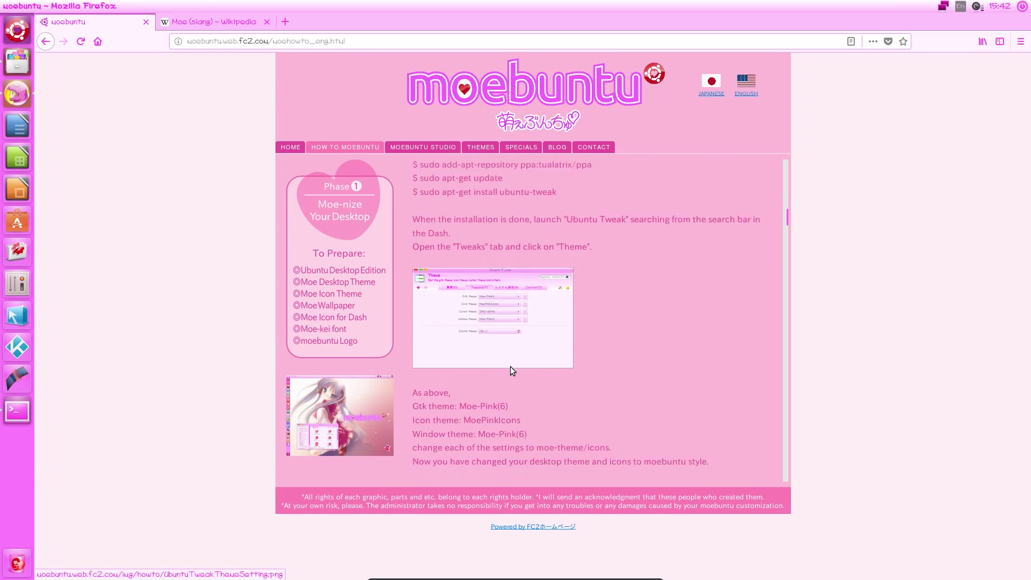
pyautogui.scroll(-3, 510, 366)
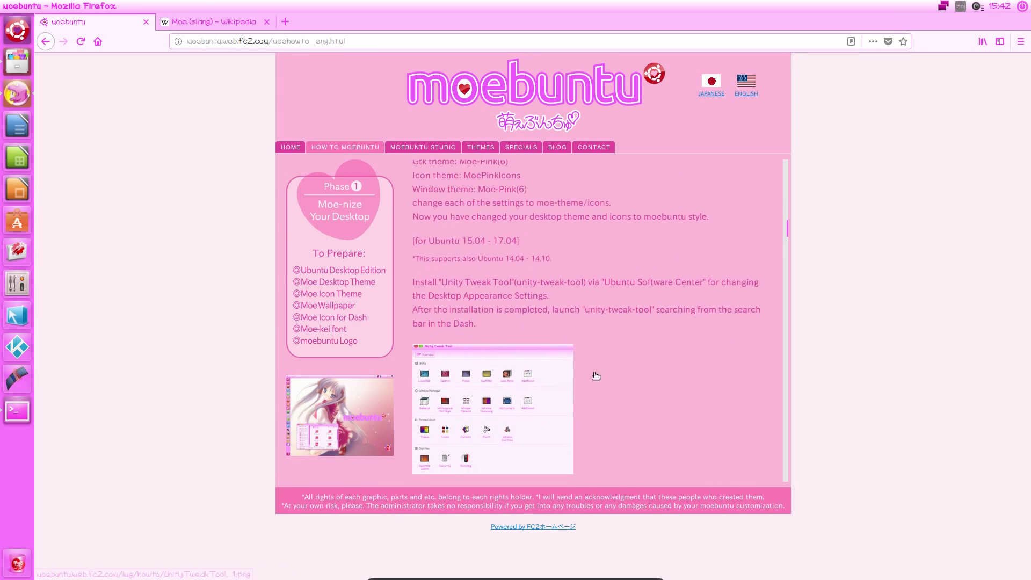
pyautogui.scroll(-1, 610, 376)
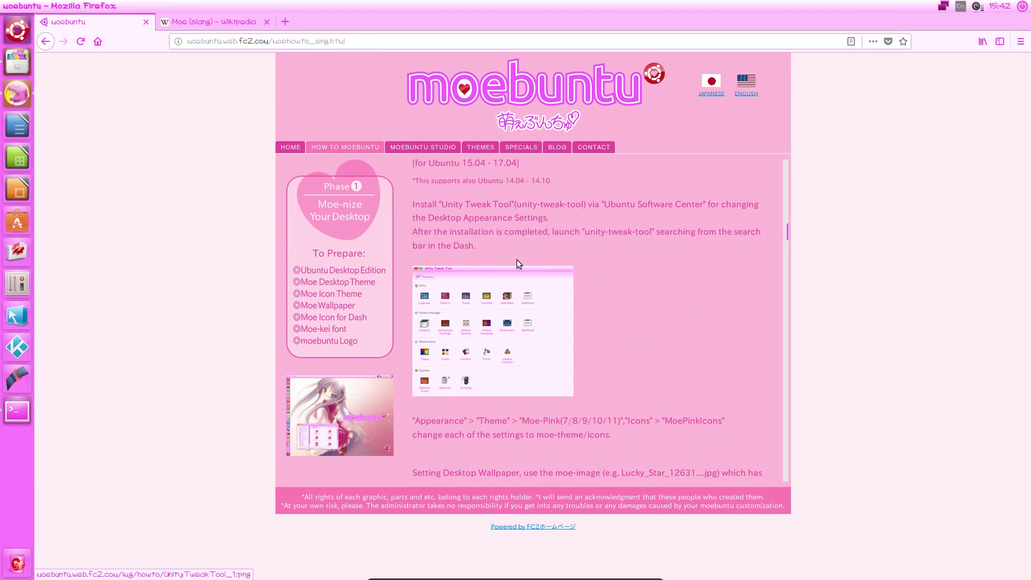
pyautogui.scroll(-3, 735, 389)
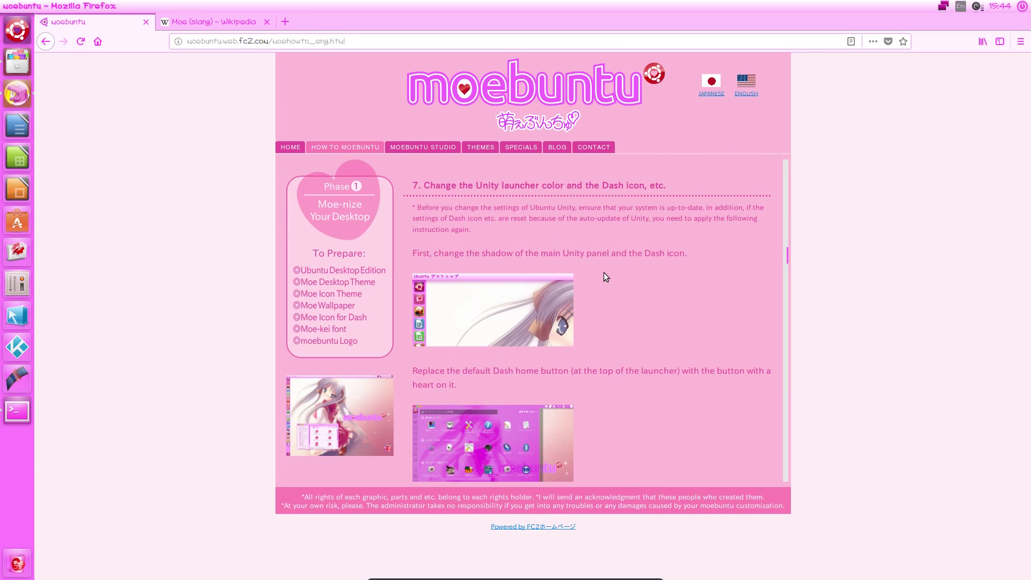
# Scroll past the DashIcons and panel-shadow notes and the CompizConfig launcher-colour instructions to step 8's Moe-kei fonts
pyautogui.scroll(-5, 603, 273)
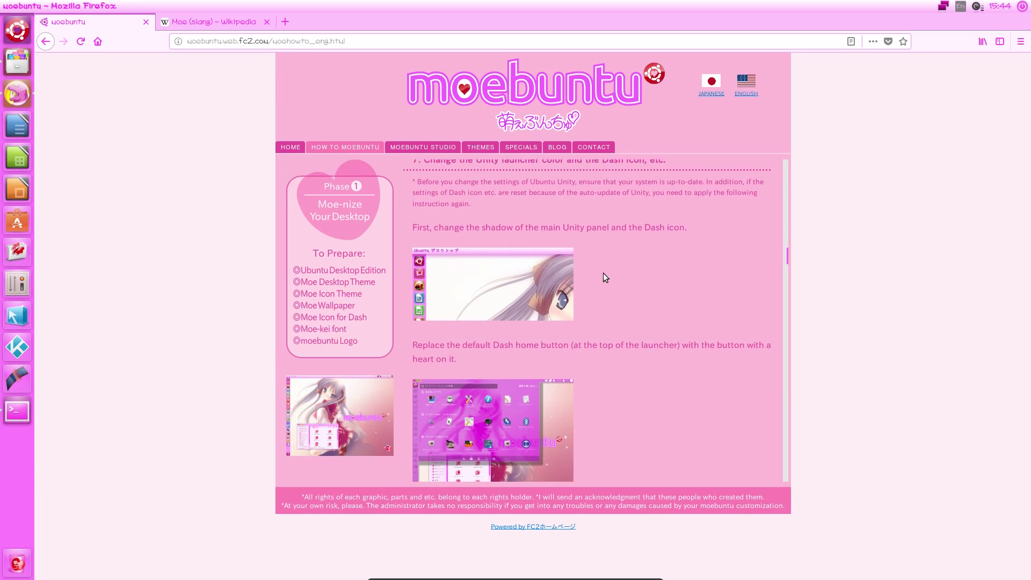
pyautogui.scroll(-2, 604, 273)
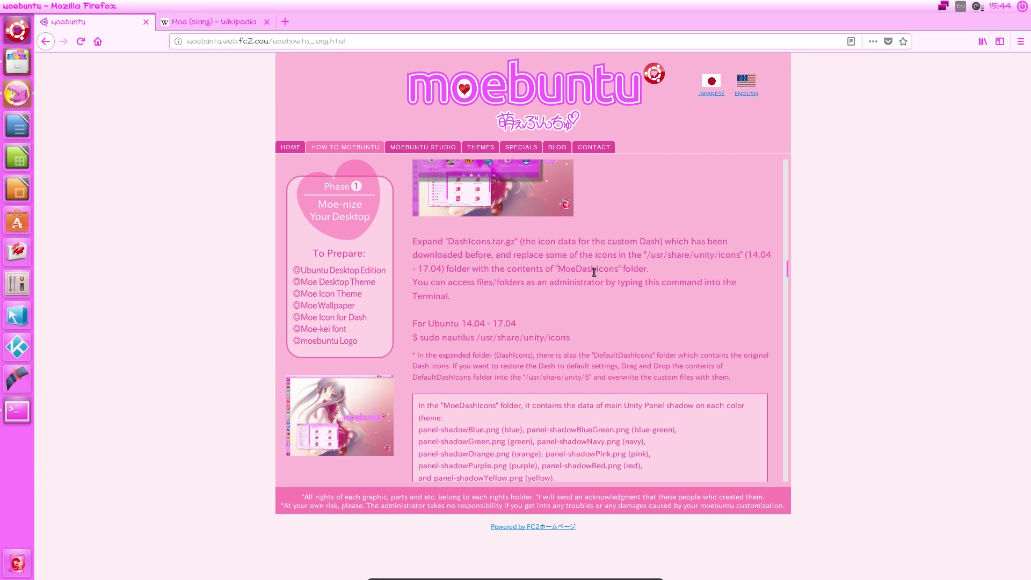
pyautogui.scroll(-3, 592, 276)
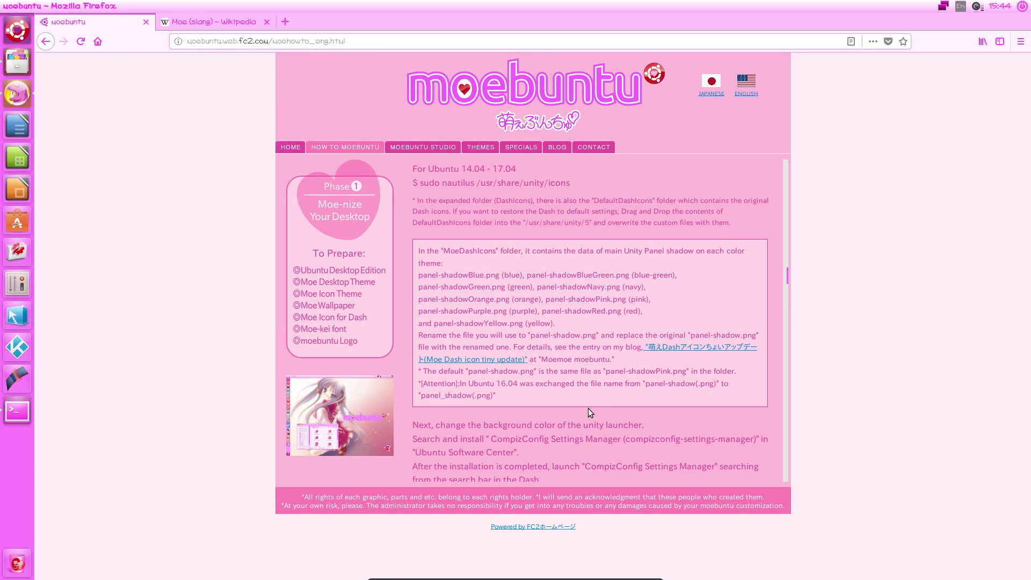
pyautogui.scroll(-4, 587, 408)
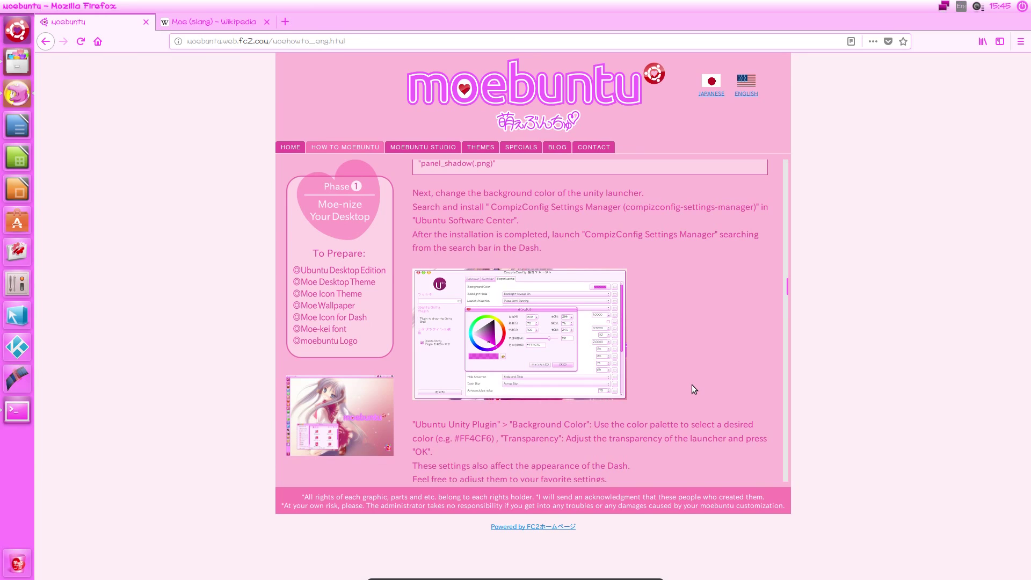
pyautogui.scroll(-5, 669, 360)
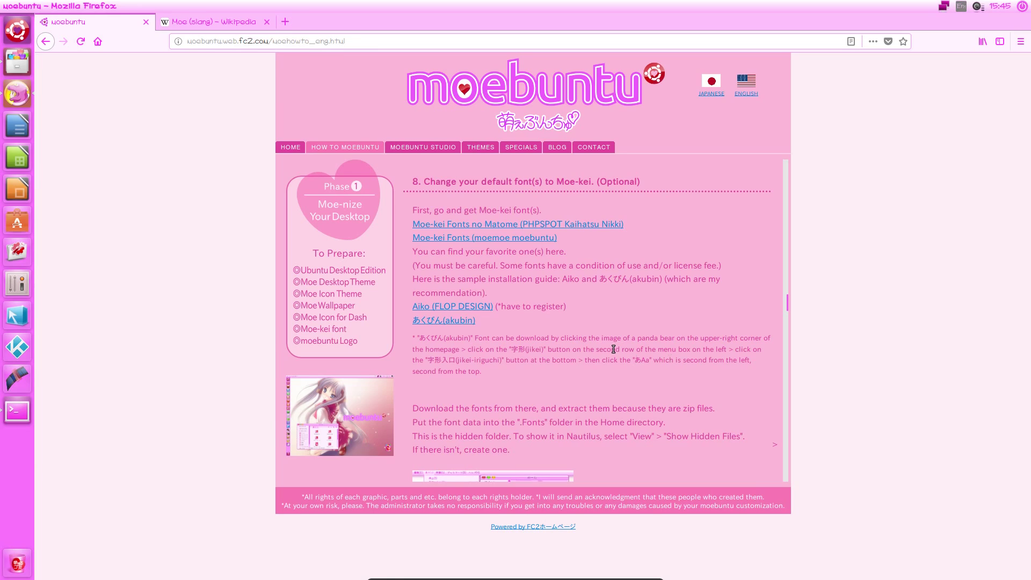
# Open the akubin font link from step 8 in a new tab, after briefly selecting its download note
pyautogui.moveTo(418, 337); pyautogui.dragTo(520, 383)
pyautogui.click(520, 380)
pyautogui.rightClick(452, 320)
pyautogui.click(467, 328)
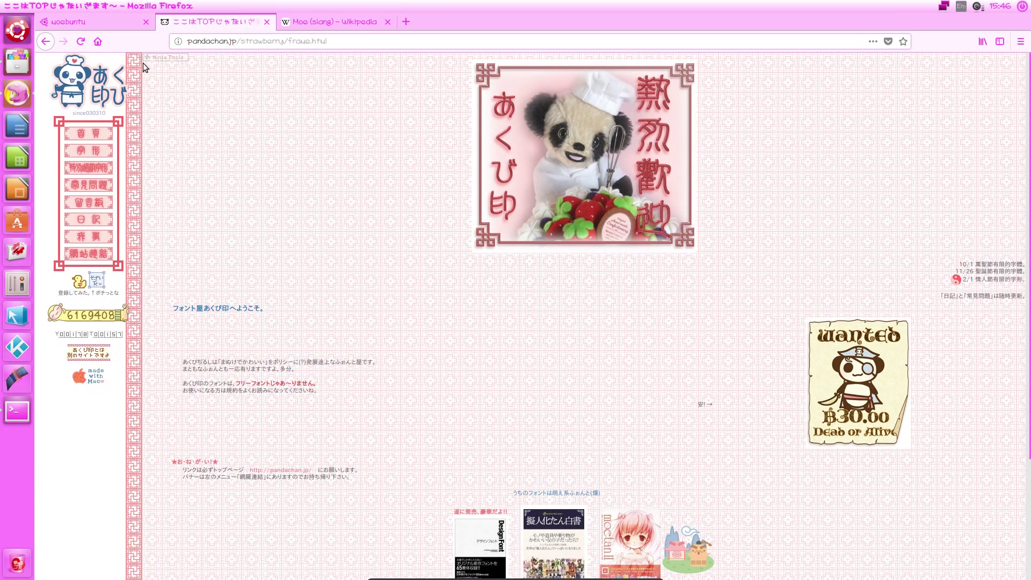
# Recheck step 8, then enter the akubin site past the licence and open the あAa font's version 1.34 page
pyautogui.click(107, 25)
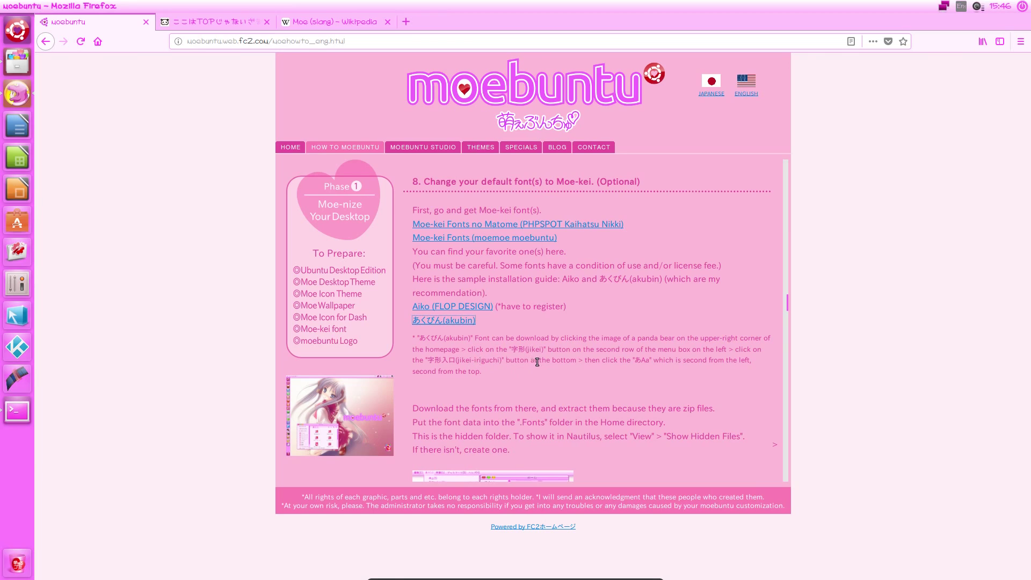
pyautogui.click(186, 24)
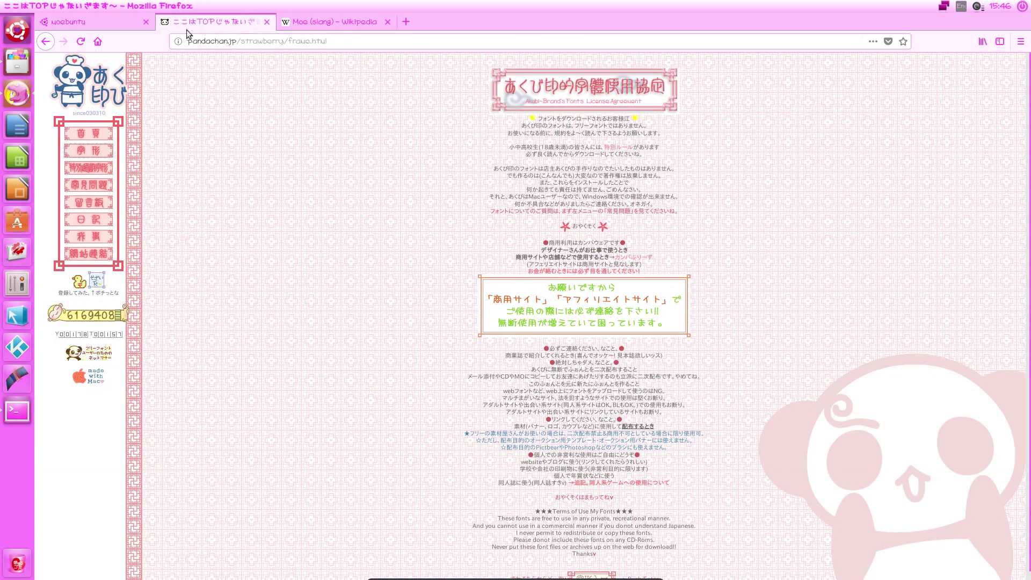
pyautogui.scroll(-1, 439, 378)
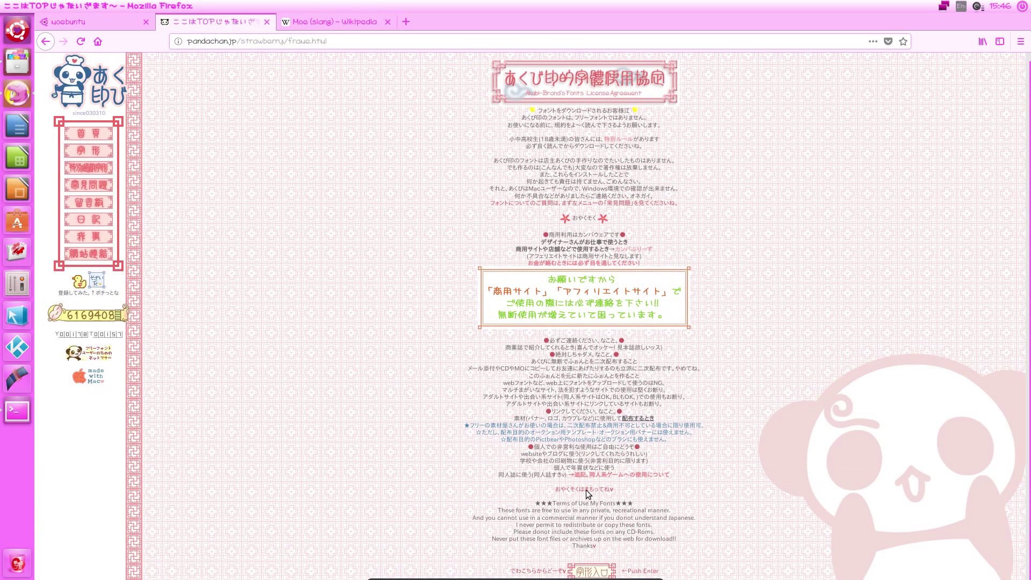
pyautogui.click(585, 573)
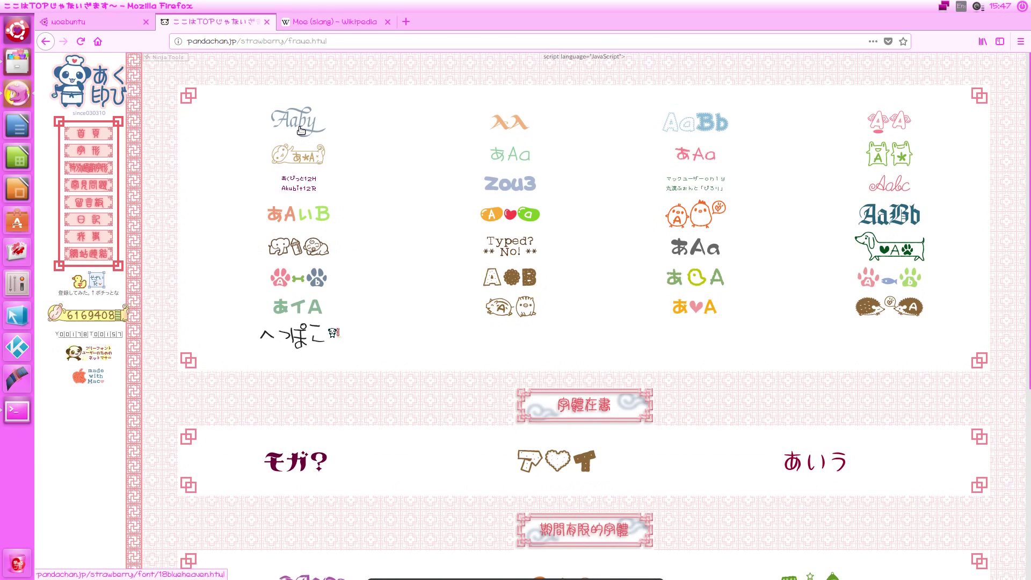
pyautogui.click(511, 156)
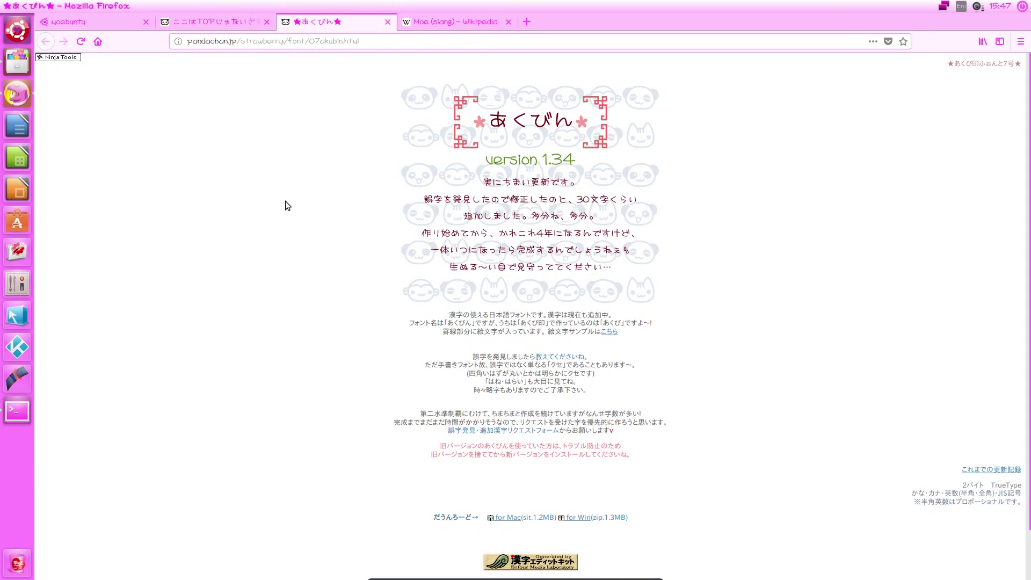
# Scroll the moebuntu guide down to the Ubuntu 15.04–17.04 Unity Tweak Tool step for あくびん fonts
pyautogui.scroll(-2, 285, 201)
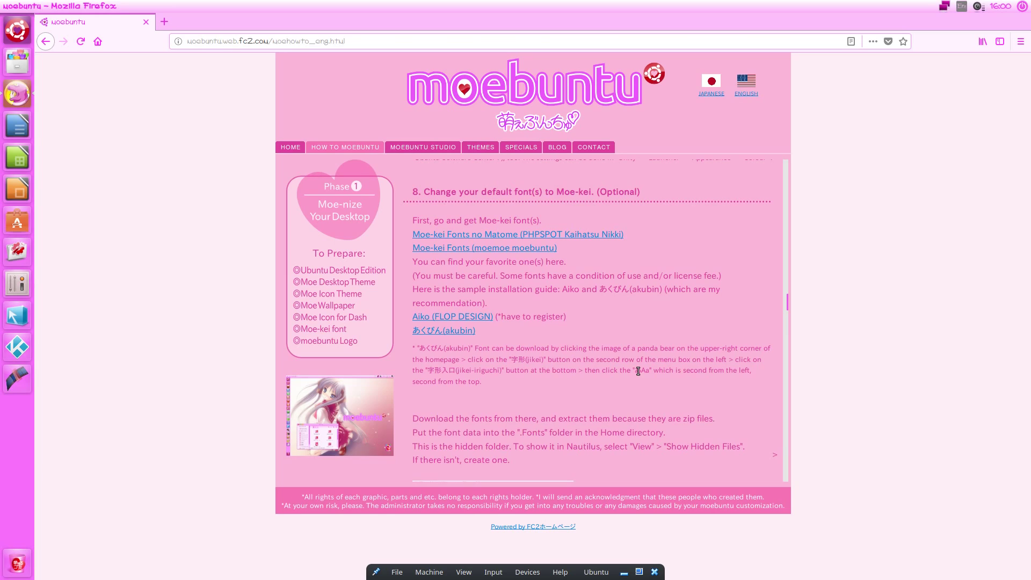
pyautogui.scroll(-4, 637, 371)
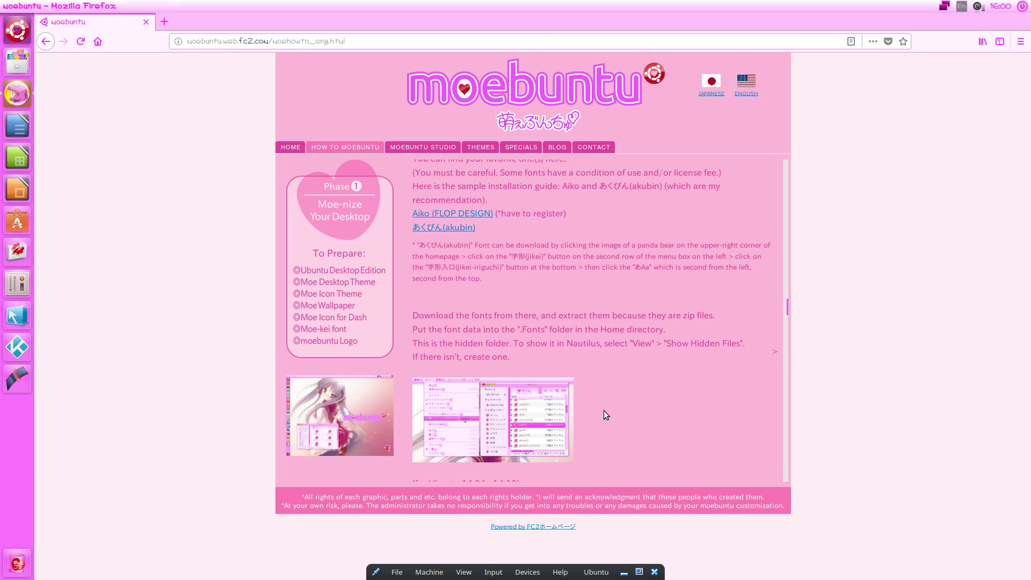
pyautogui.scroll(-3, 604, 410)
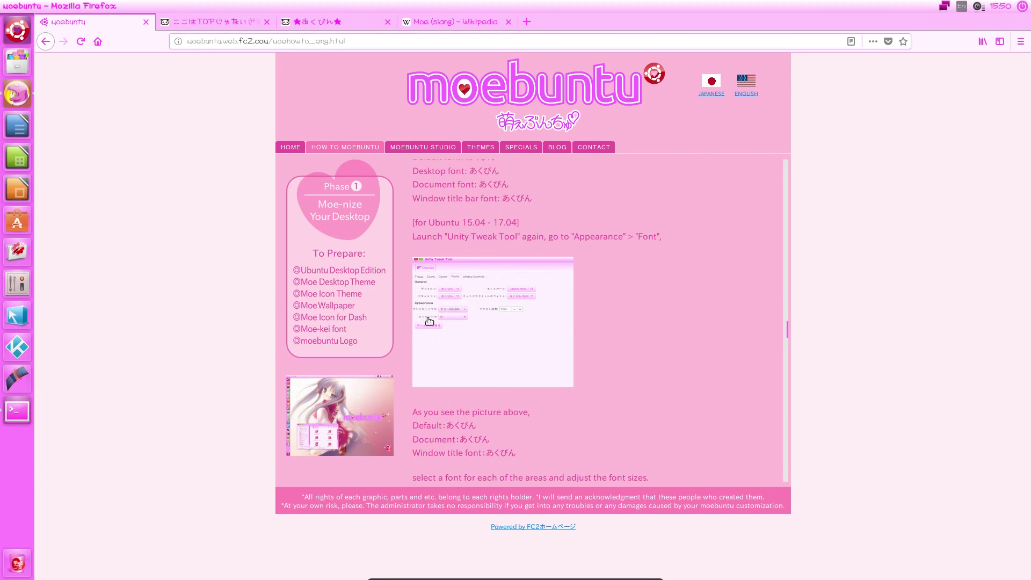
pyautogui.click(15, 290)
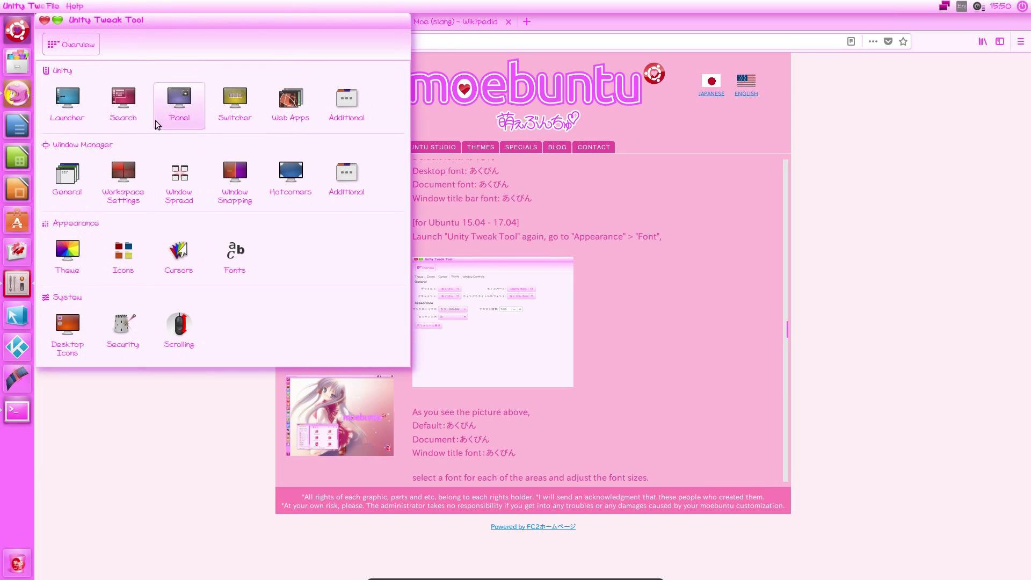
pyautogui.click(235, 257)
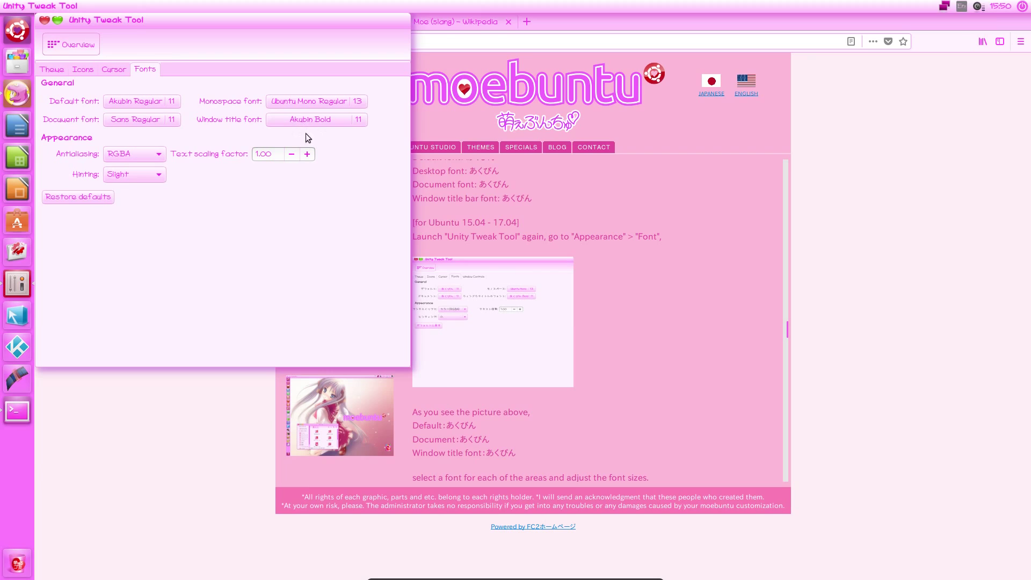
pyautogui.click(45, 20)
pyautogui.scroll(-5, 687, 300)
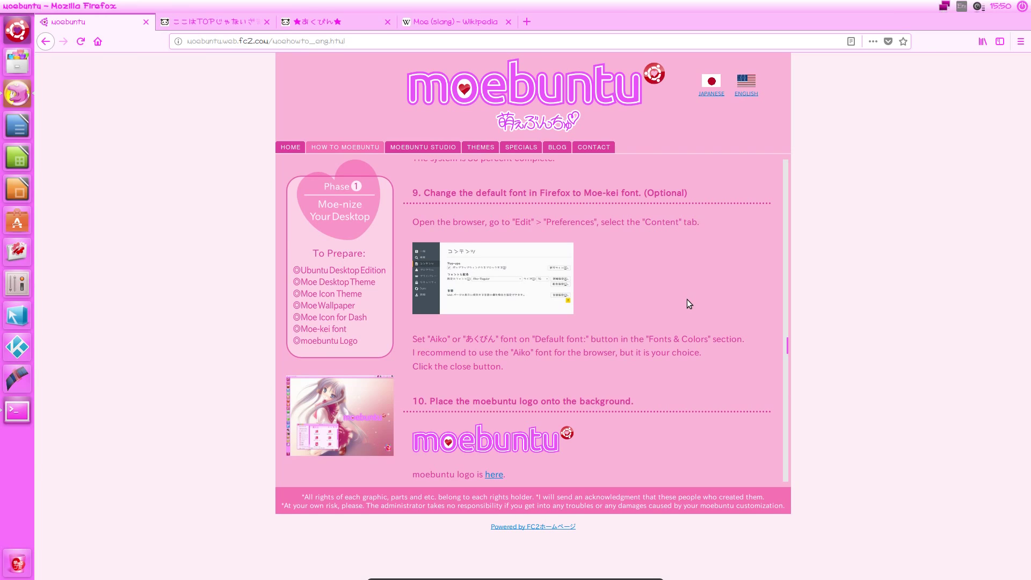
# Scroll through steps 9 and 10 to step 11, the optional desktop Trash icon
pyautogui.scroll(-4, 688, 299)
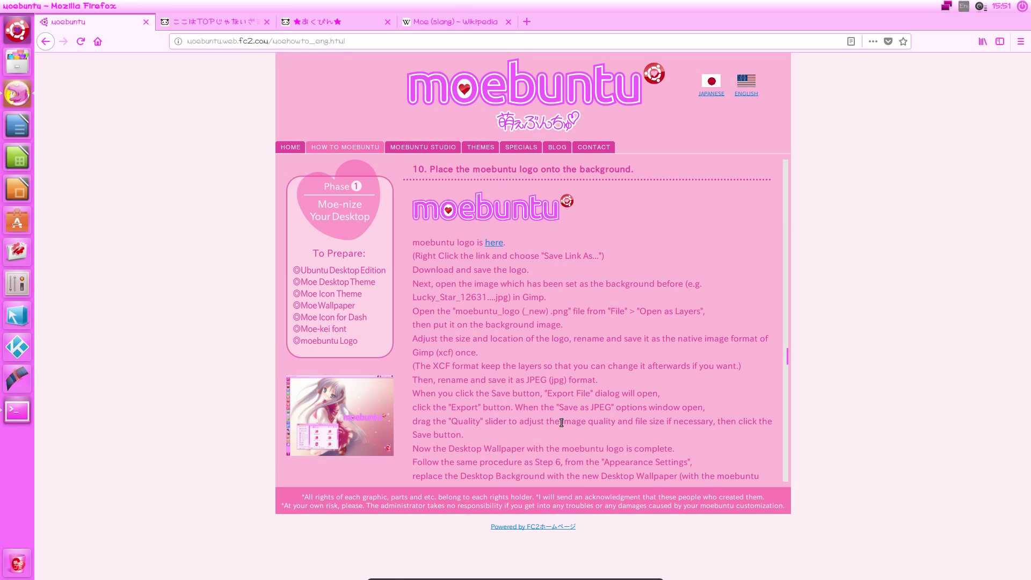
pyautogui.scroll(-5, 560, 419)
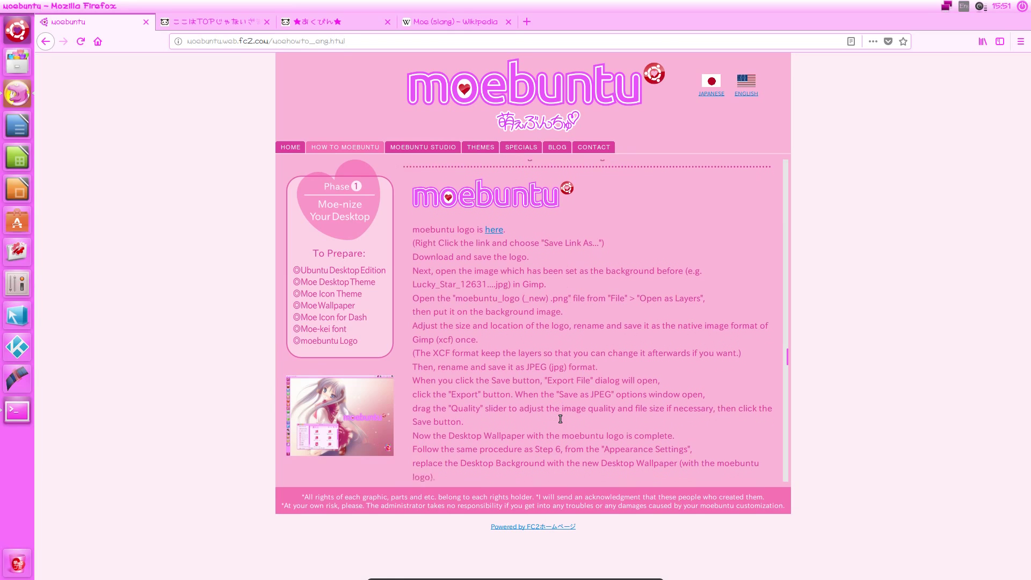
pyautogui.scroll(-9, 559, 422)
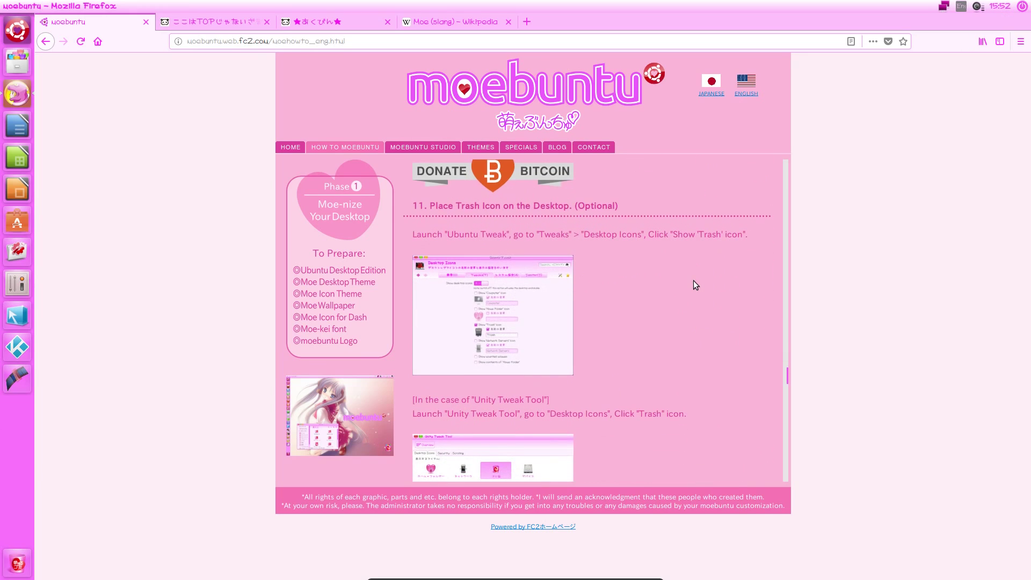
# Scroll past steps 11 and 12 to step 13's Terminal commands for pink NotifyOSD bubbles
pyautogui.scroll(-1, 694, 281)
pyautogui.scroll(-4, 694, 284)
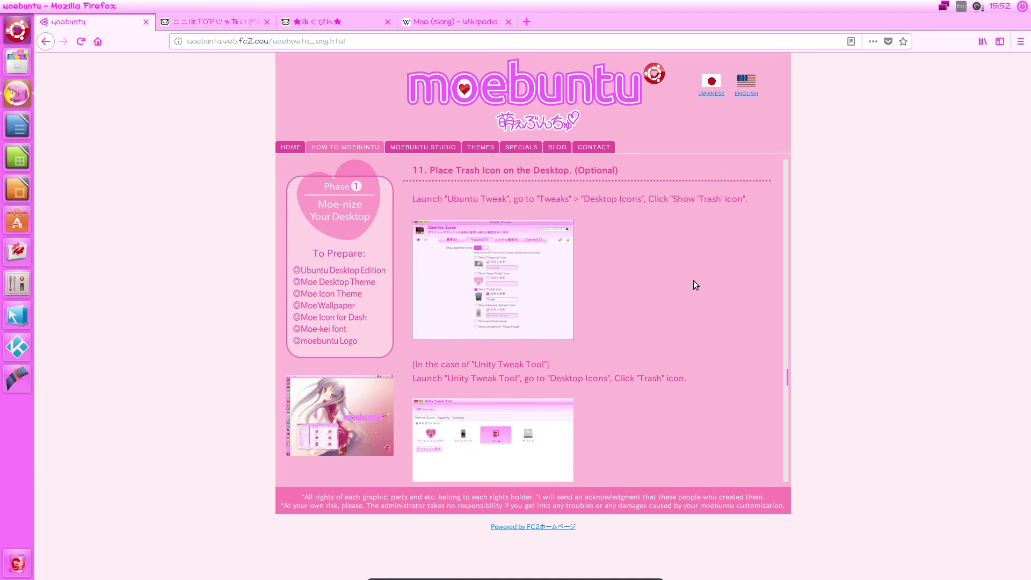
pyautogui.scroll(-7, 694, 281)
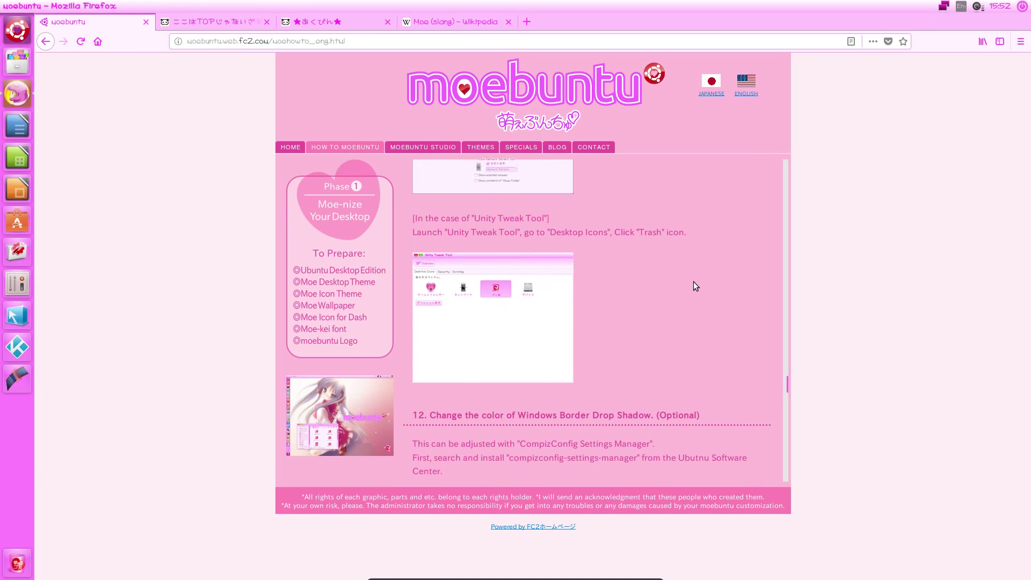
pyautogui.scroll(-1, 694, 282)
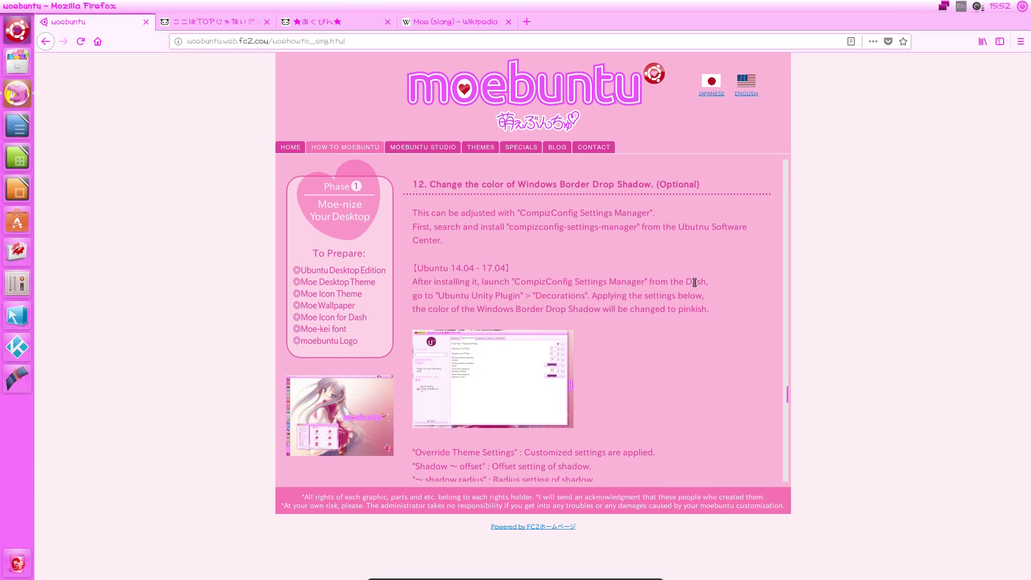
pyautogui.scroll(-3, 694, 282)
pyautogui.scroll(-1, 694, 281)
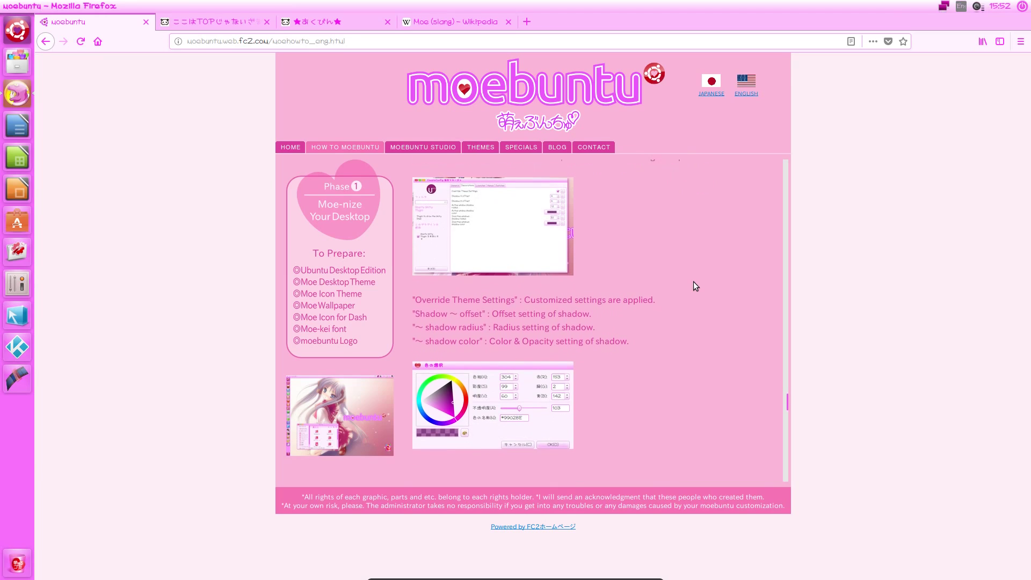
pyautogui.scroll(-1, 694, 281)
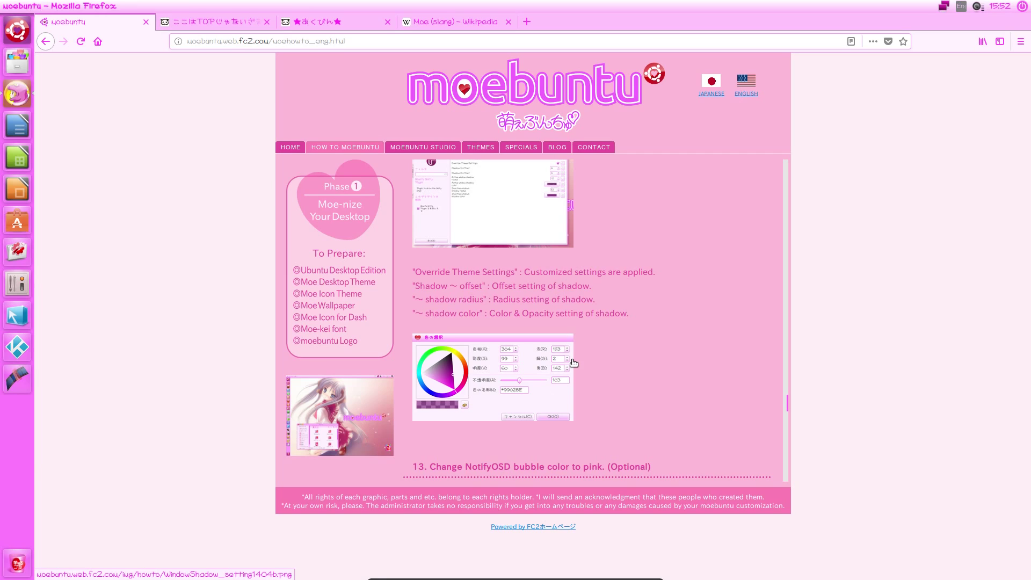
pyautogui.scroll(4, 666, 340)
pyautogui.scroll(-10, 664, 336)
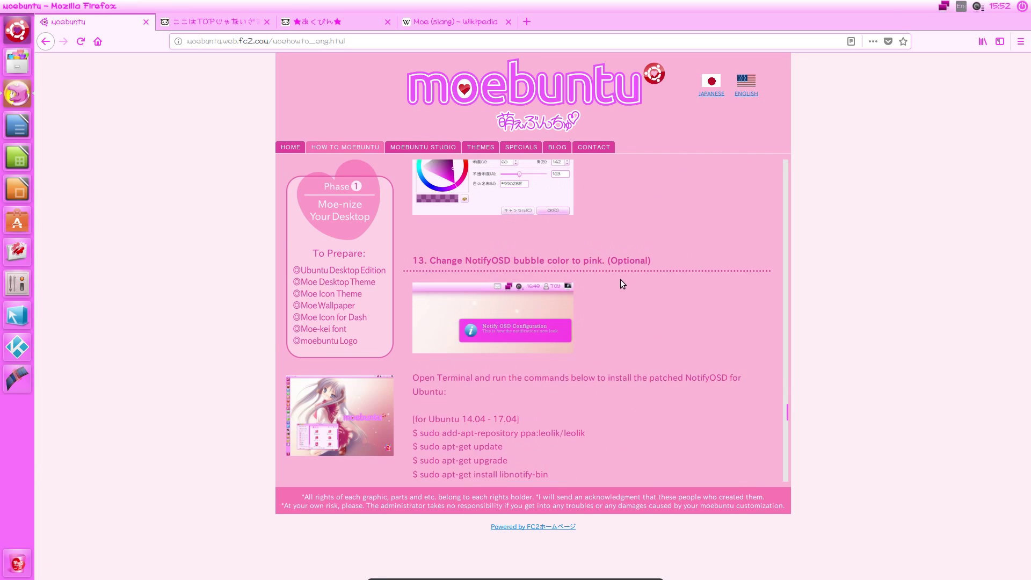